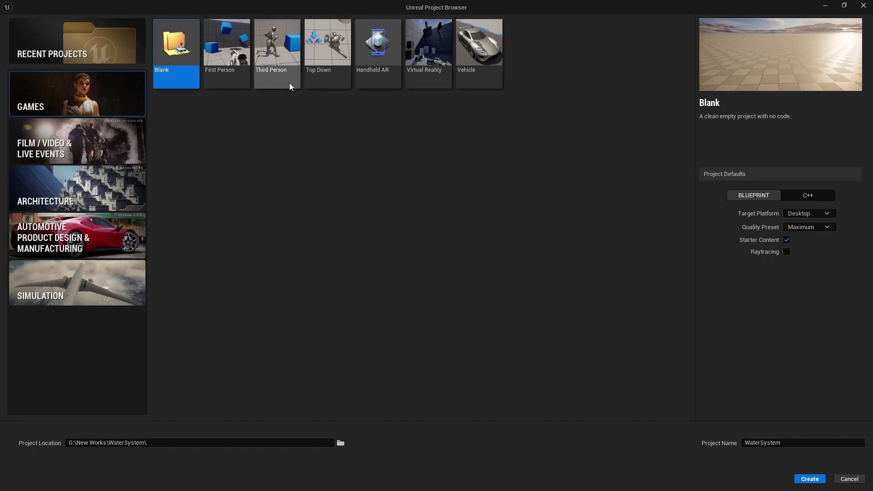
Create a Third Person project named WaterSystem with Raytracing enabled
click(285, 68)
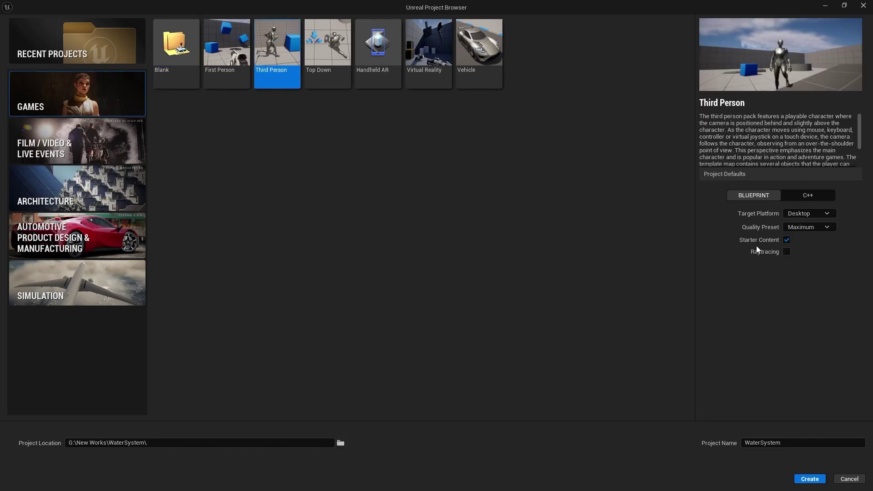
click(781, 253)
click(809, 478)
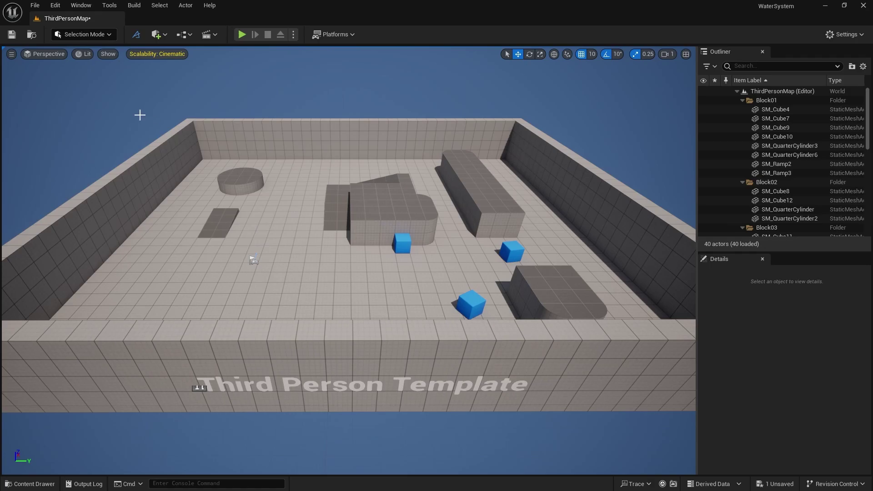
Enable the experimental Water and Water Extras plugins, accepting both warnings
click(55, 5)
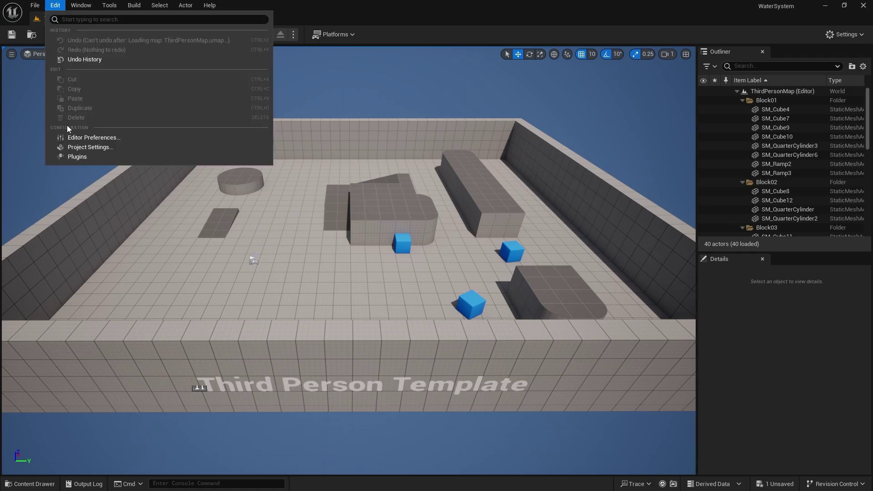
click(71, 156)
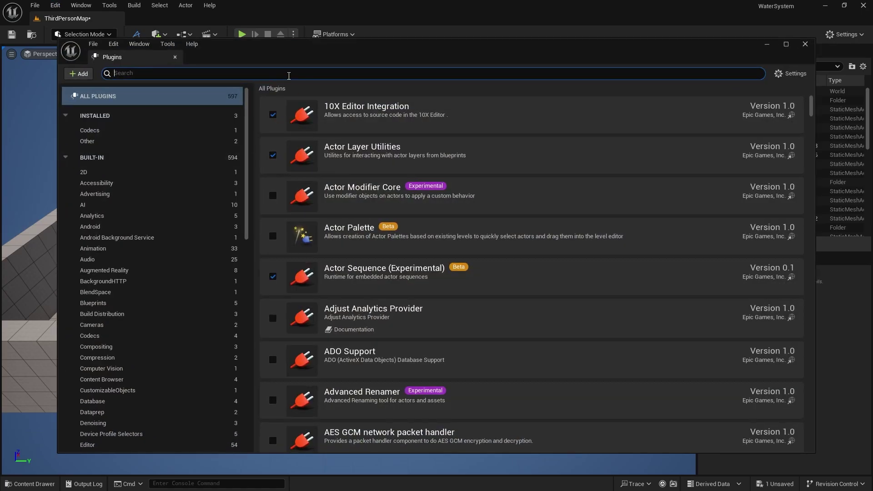
text(water)
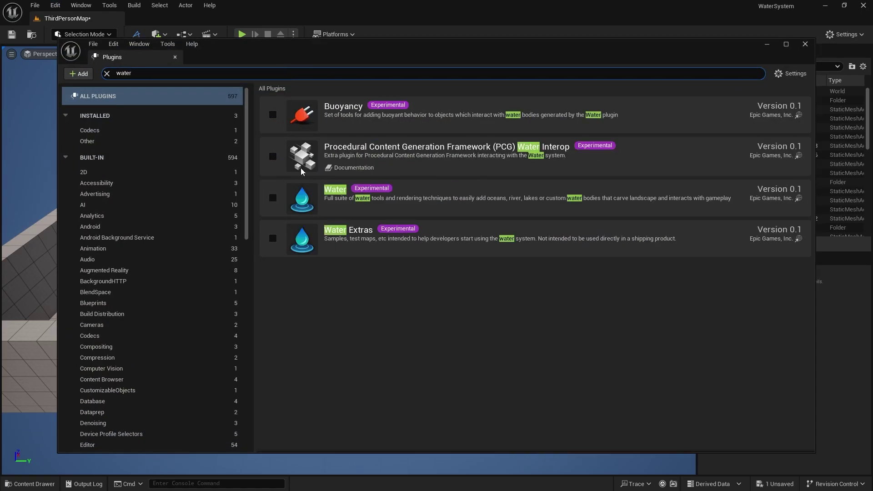
click(272, 198)
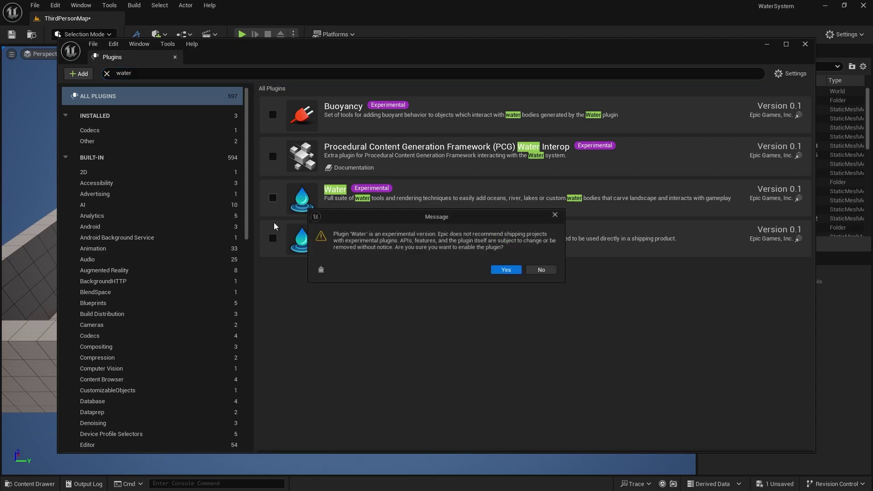
click(507, 271)
click(273, 238)
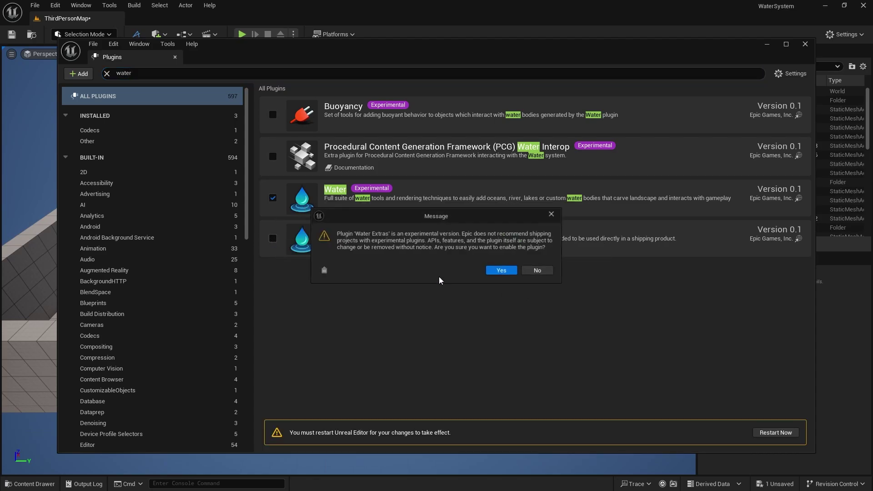
click(502, 270)
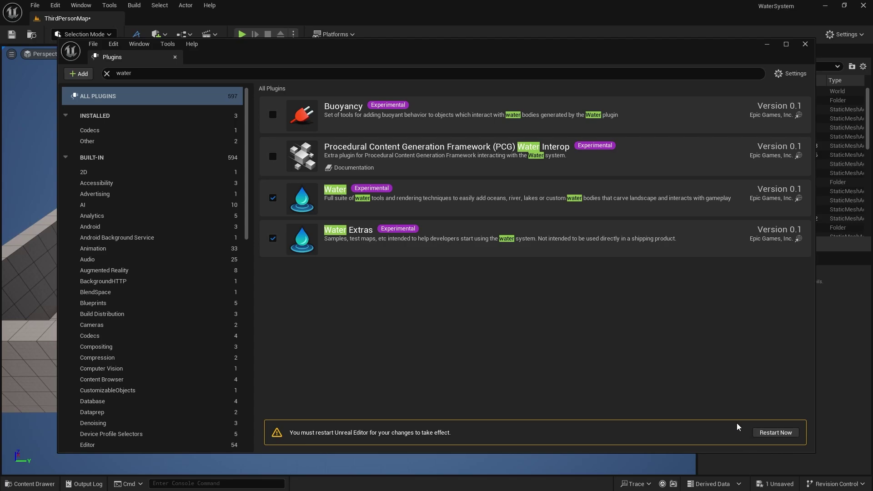
Restart the editor to load the water plugins, then close the Plugins browser
click(775, 432)
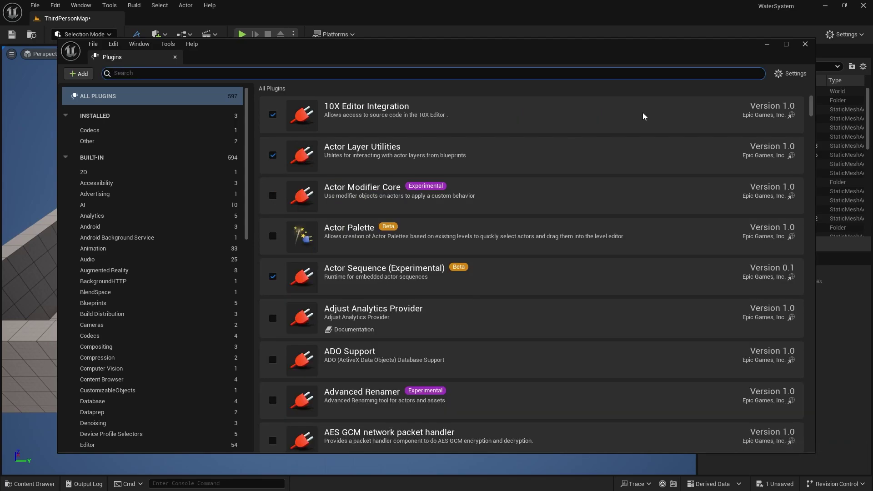
text(water)
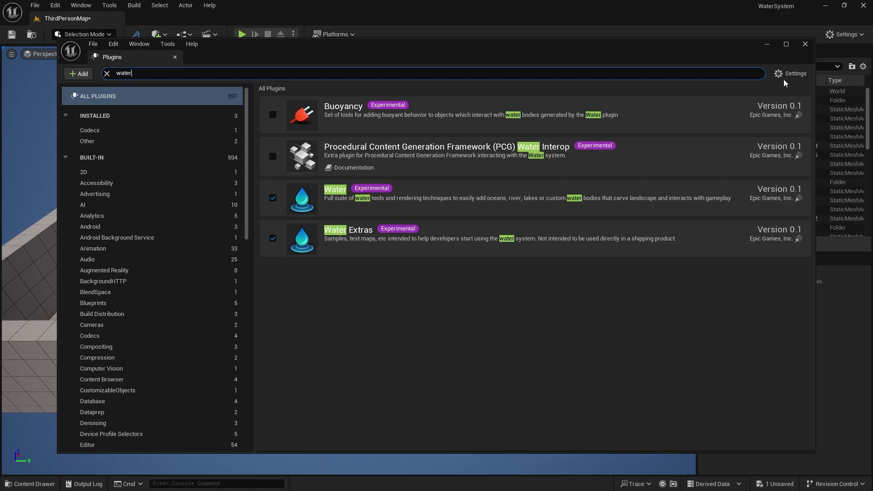
click(805, 44)
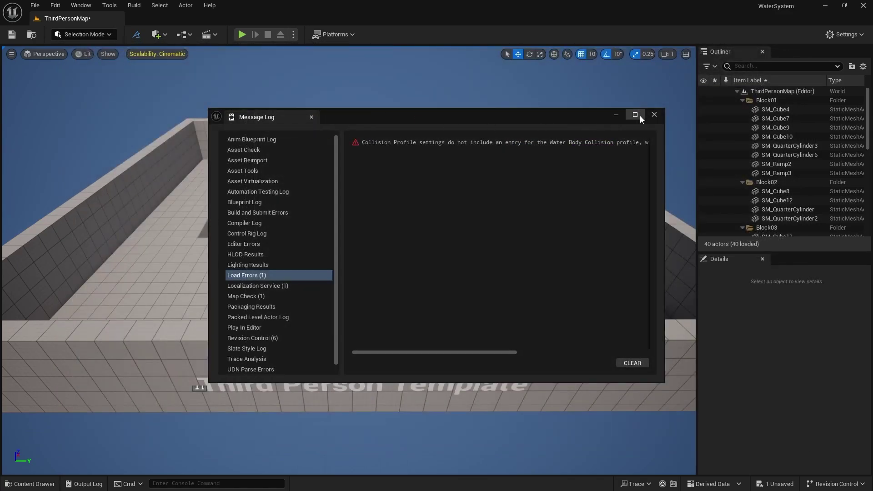
Replace ThirdPersonMap with a new Empty Level, discarding its unsaved changes
click(652, 115)
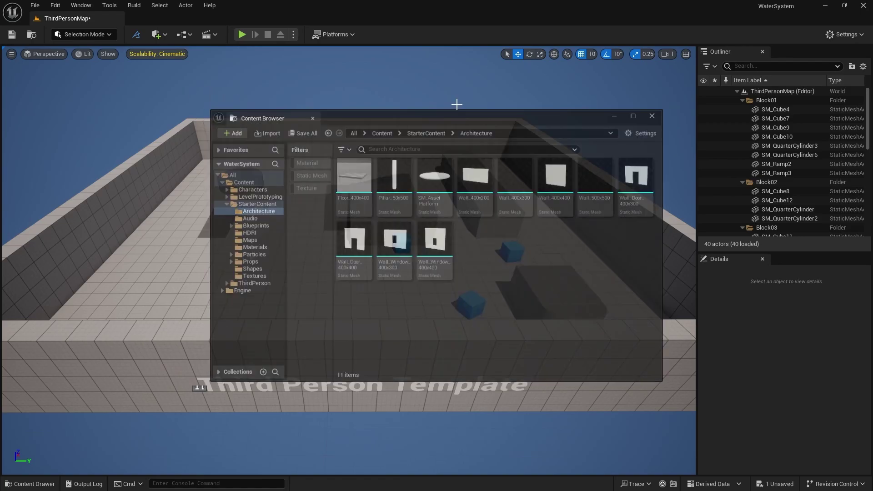
click(35, 5)
click(42, 41)
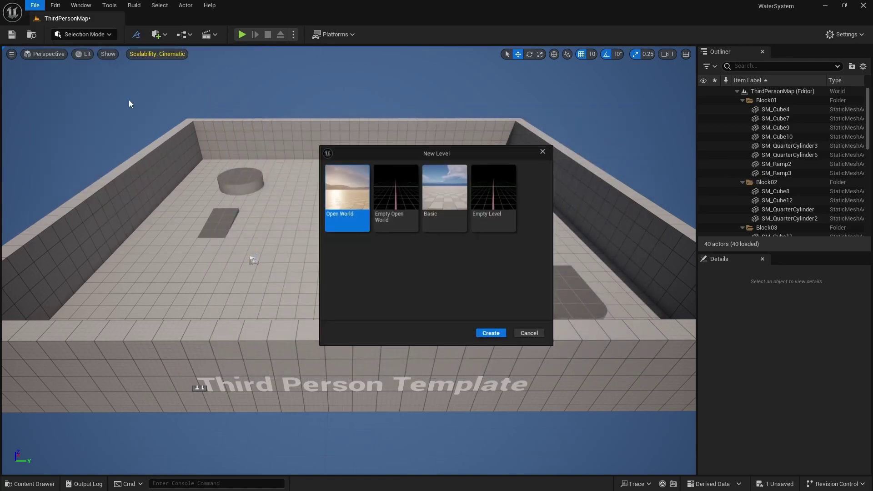
click(490, 209)
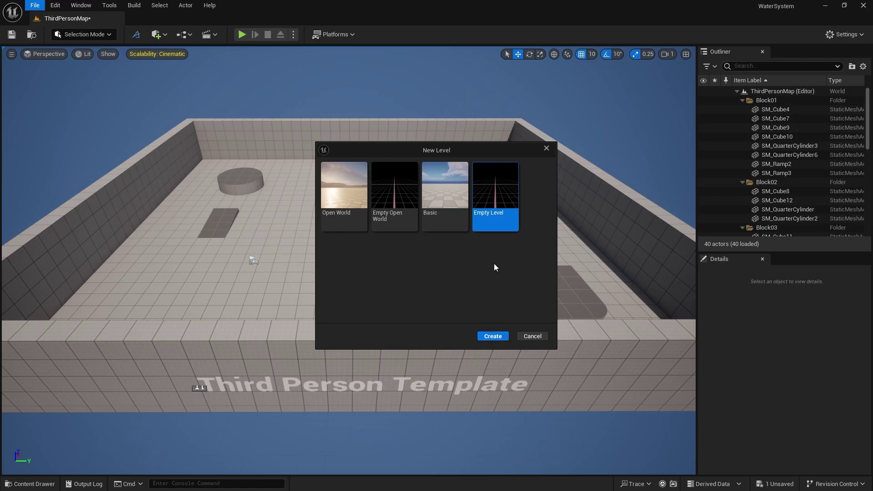
click(494, 340)
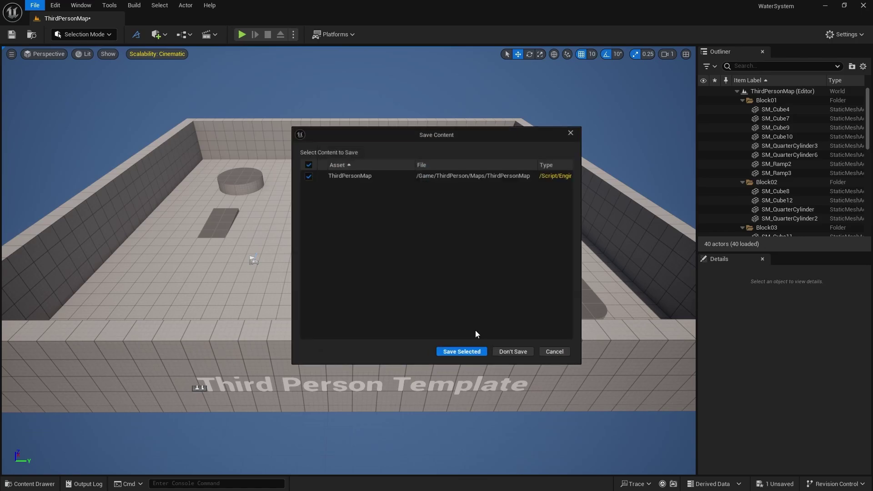
click(518, 354)
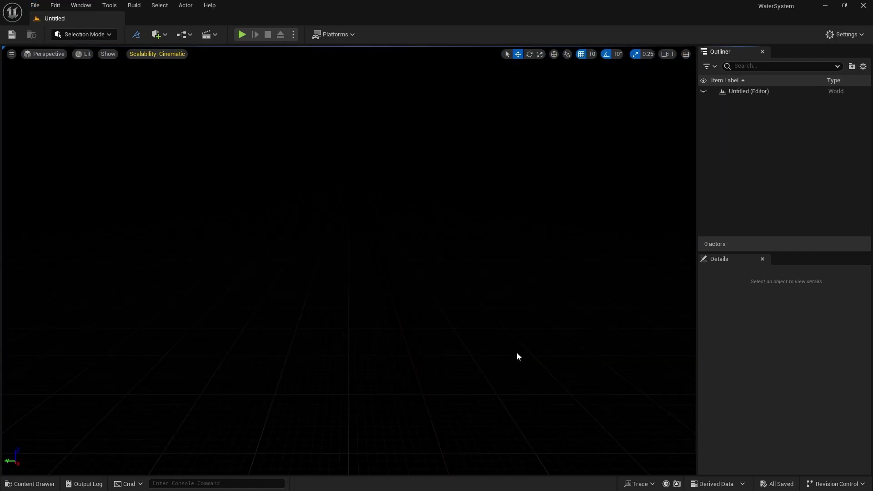
Use the Env. Light Mixer to add sky light, directional light, atmosphere, clouds and height fog
click(80, 6)
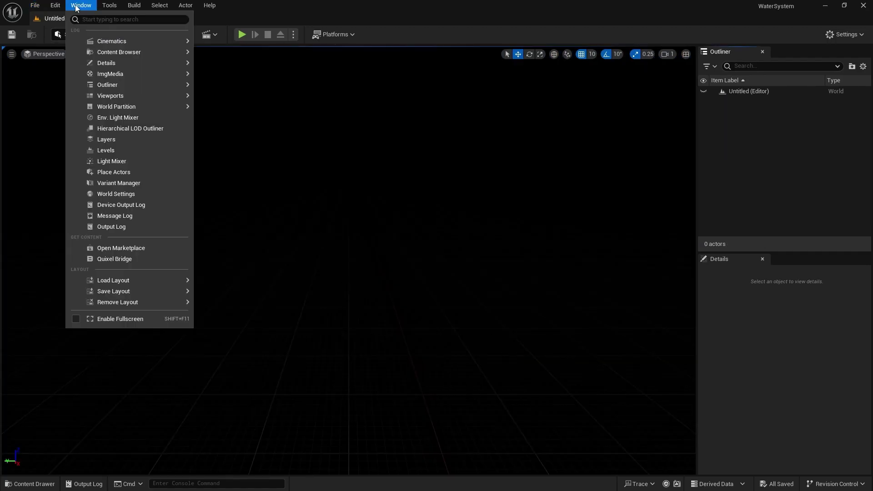
click(109, 119)
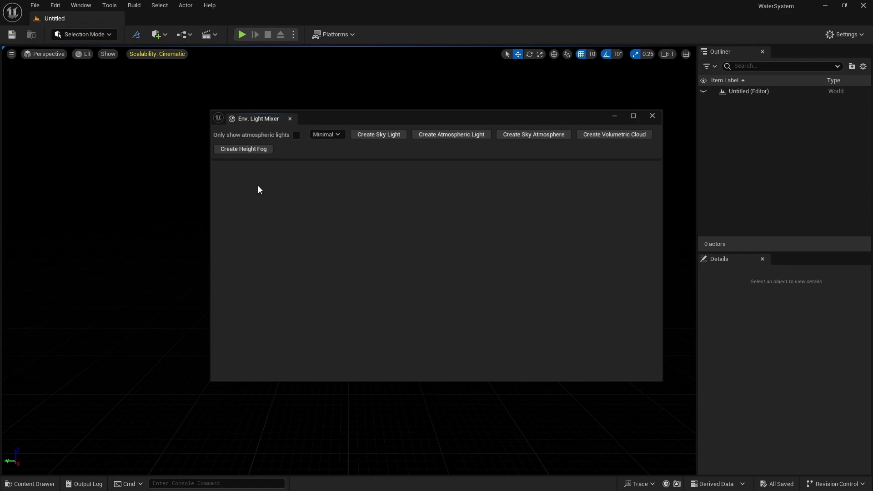
click(377, 133)
click(378, 133)
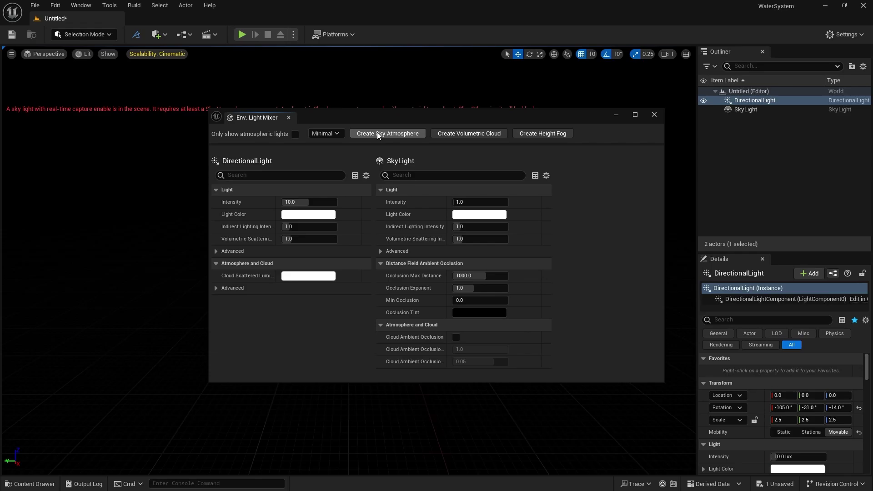
click(377, 133)
click(377, 133)
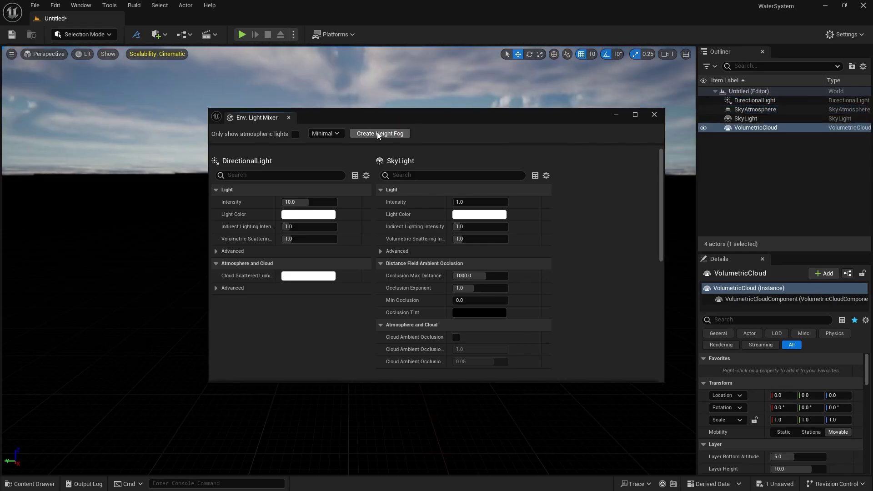
click(377, 133)
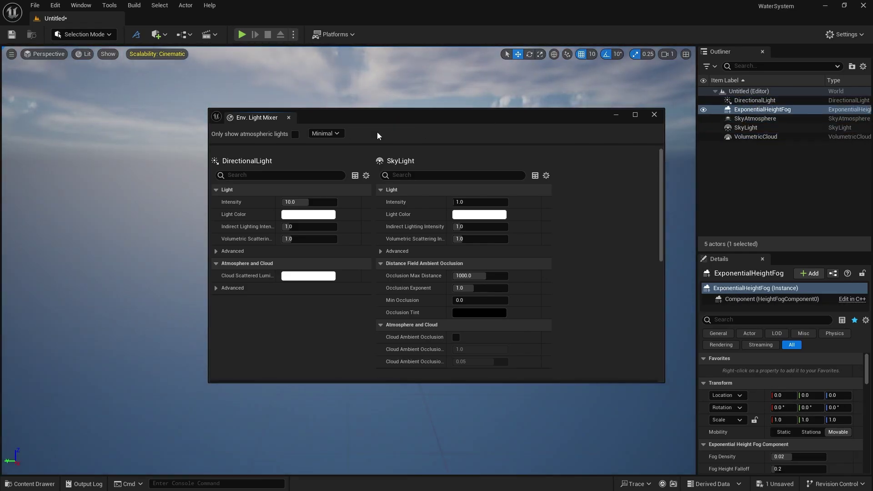
click(653, 114)
Select all five environment actors and raise them along Z
click(754, 100)
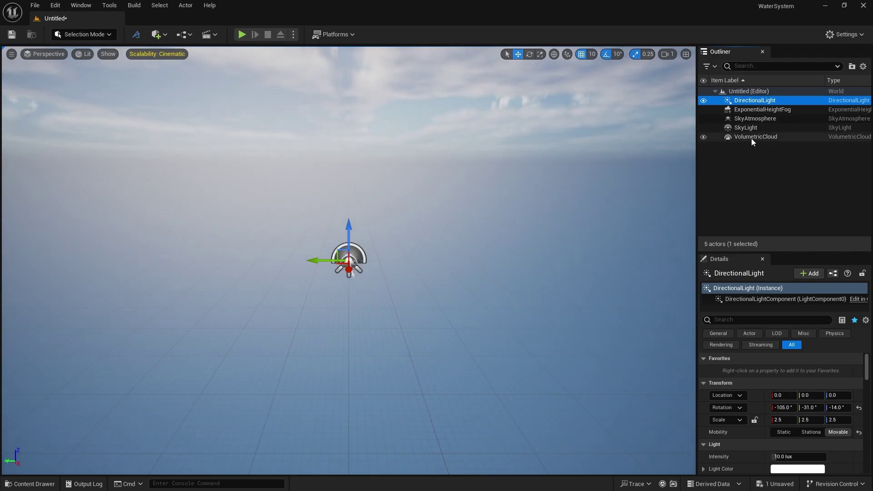
shift+click(755, 136)
drag(347, 228, 347, 101)
click(372, 127)
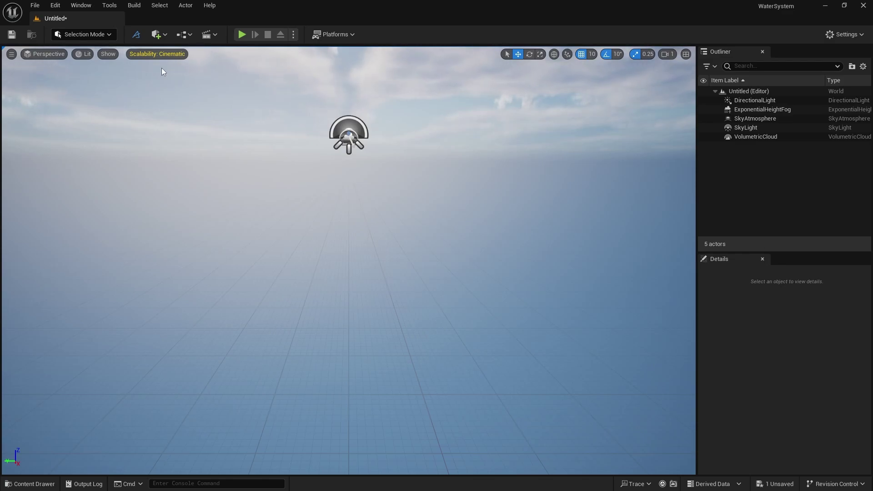
Search Quick Add for 'water' actor types, then bring up the editing modes list
click(156, 34)
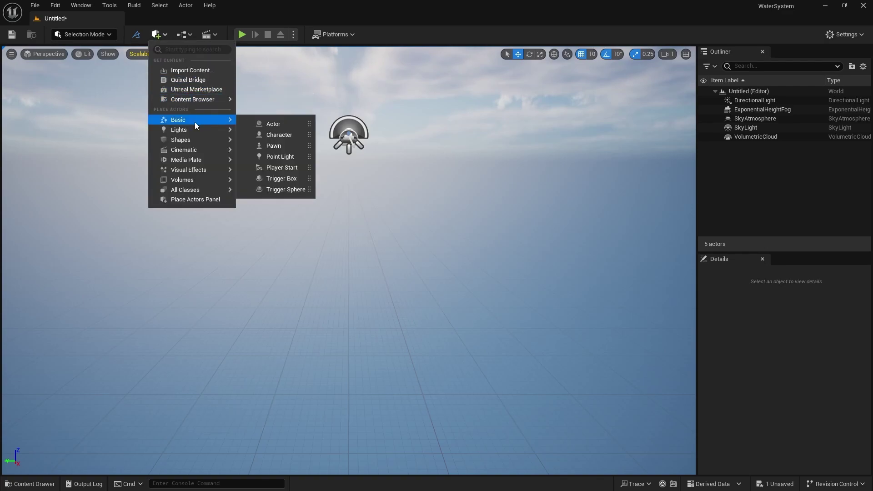
text(water)
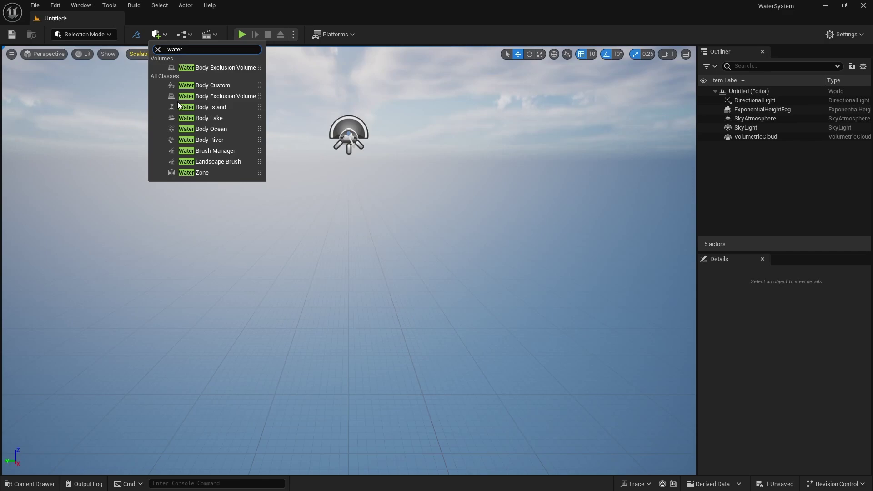
click(93, 35)
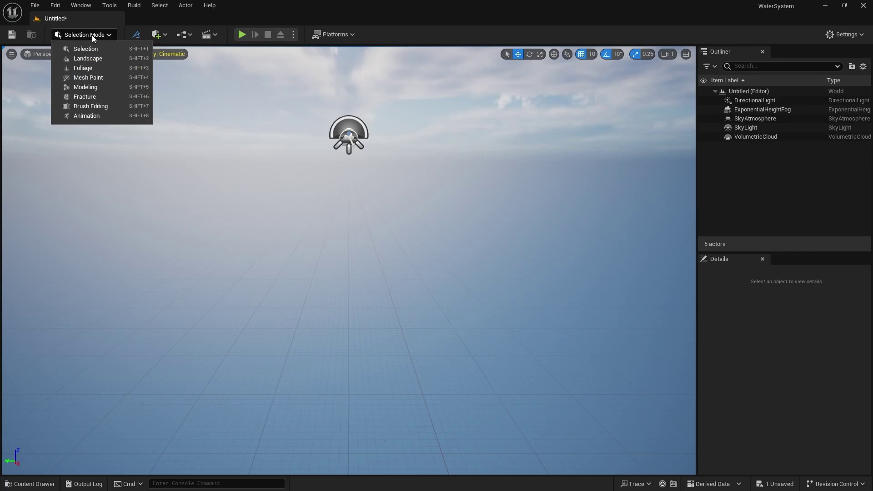
Create a flat landscape with default settings and pull the camera back to see it
click(92, 58)
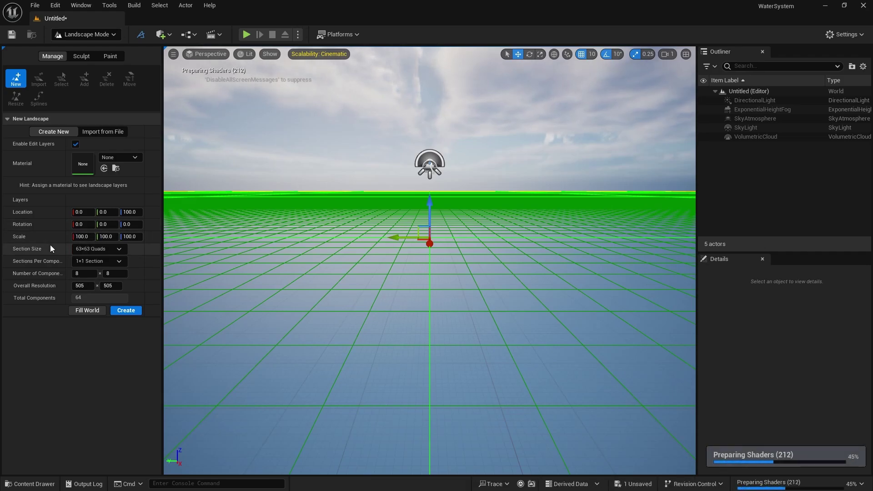
click(126, 310)
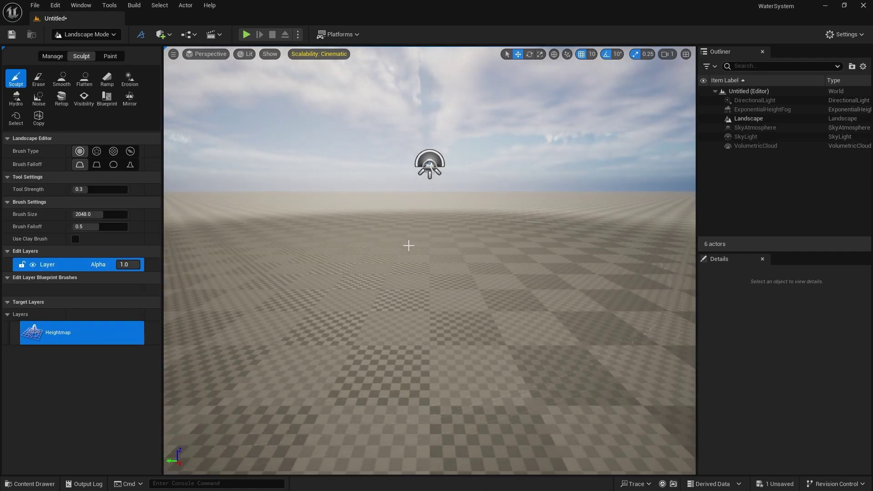
right_drag(415, 248, 373, 244)
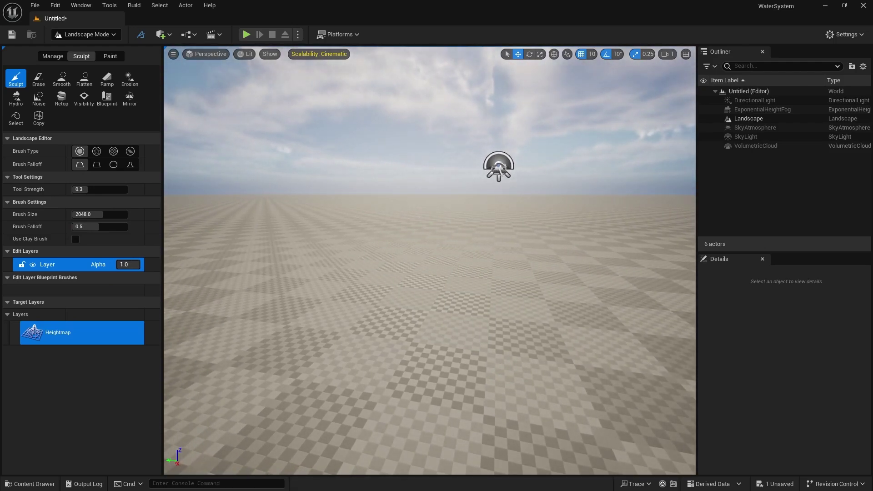
key(e)
key(s)
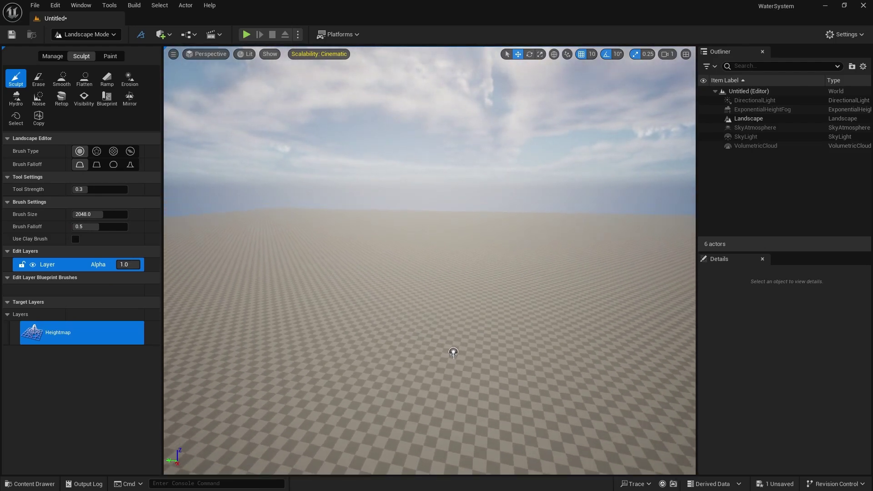
scroll(430, 260, up, 5)
key(e)
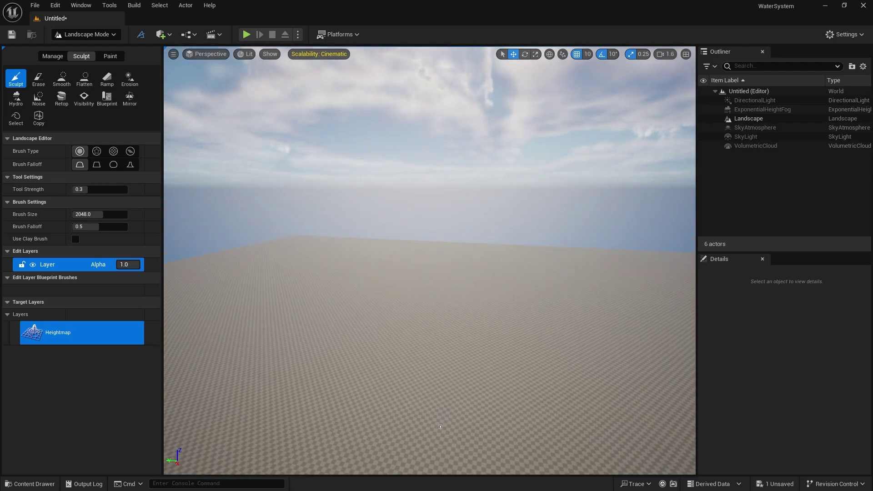
key(s)
scroll(429, 260, up, 2)
right_drag(430, 260, 436, 280)
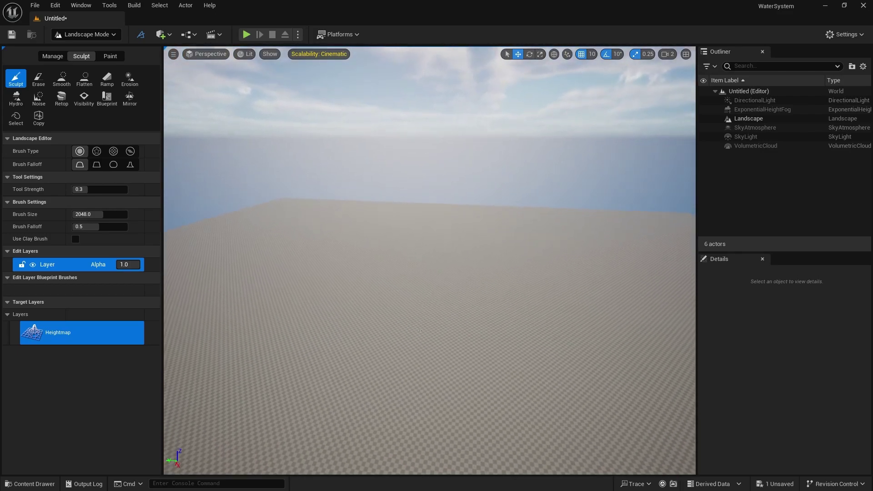
right_drag(420, 330, 404, 296)
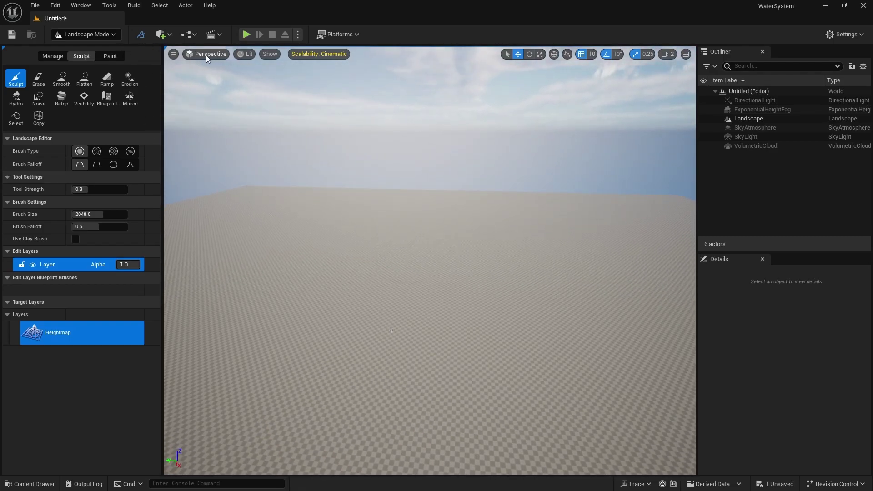
click(91, 34)
Return to Selection Mode, fly over the landscape and filter Quick Add by 'water'
click(88, 48)
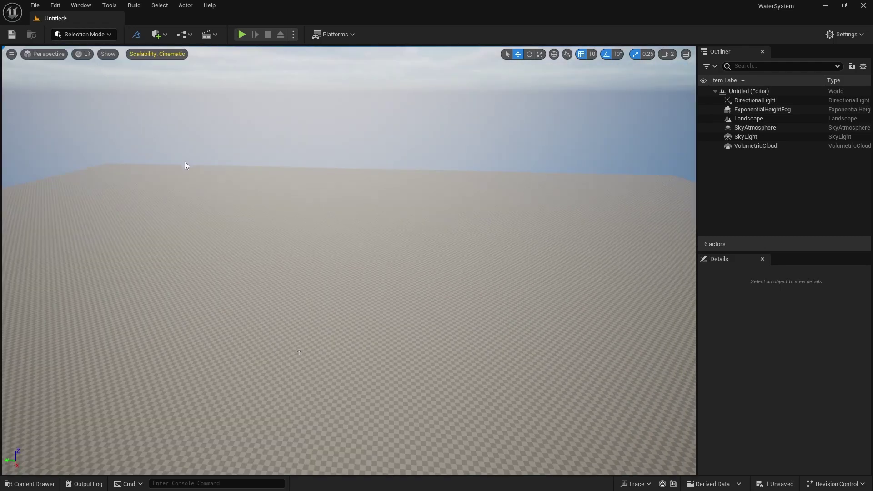
right_drag(185, 162, 185, 196)
right_drag(235, 338, 117, 301)
right_drag(349, 260, 325, 277)
key(w)
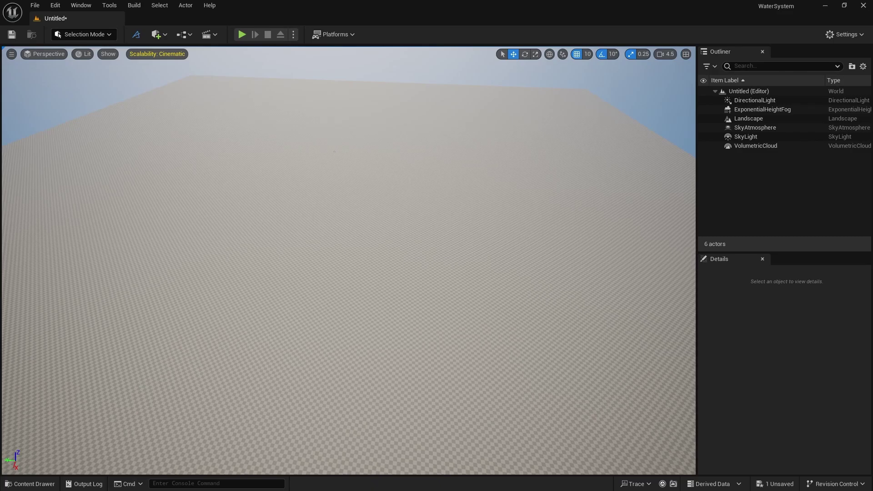
right_drag(336, 229, 336, 225)
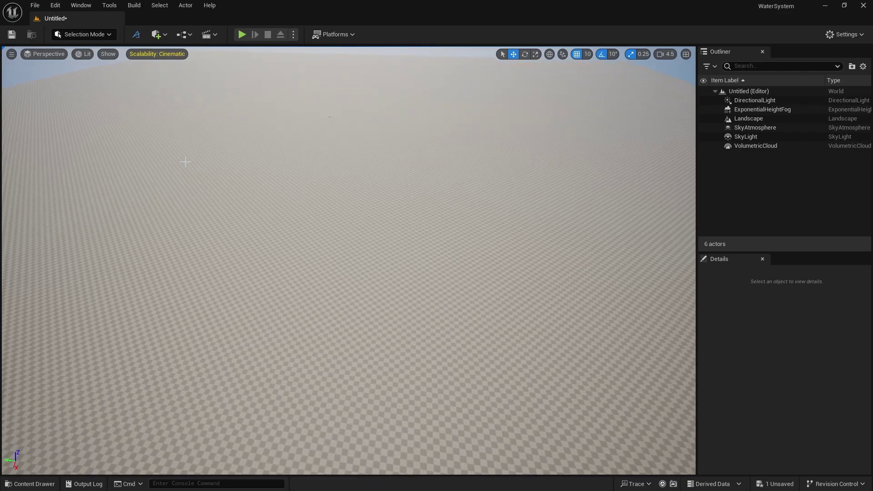
click(165, 36)
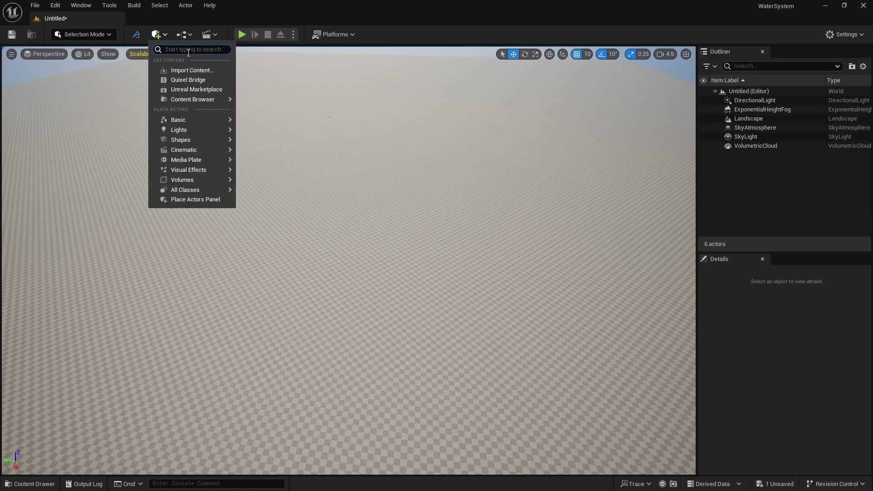
text(water)
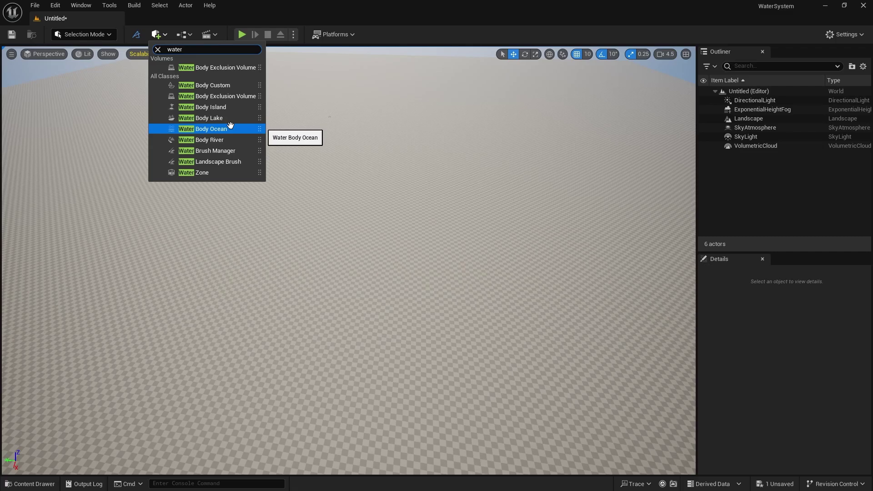
Drop a Water Body Ocean onto the landscape and orbit to view the surrounding water
drag(222, 129, 347, 124)
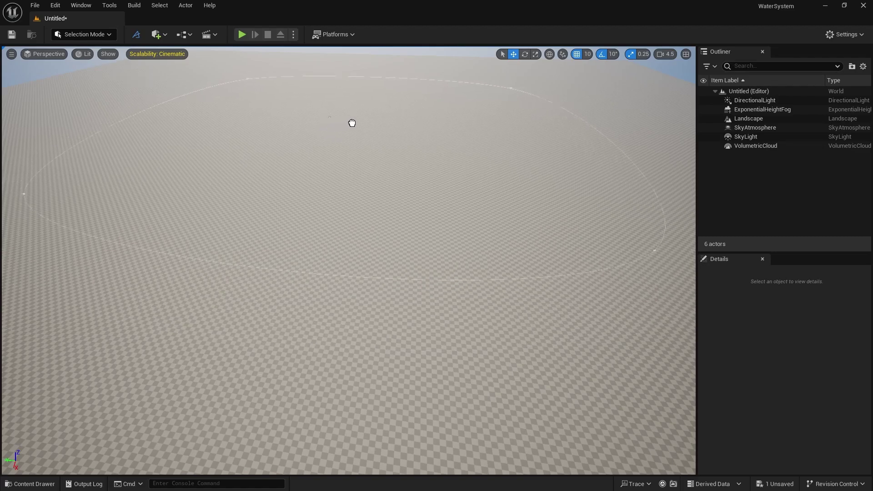
drag(352, 123, 351, 125)
drag(343, 130, 343, 128)
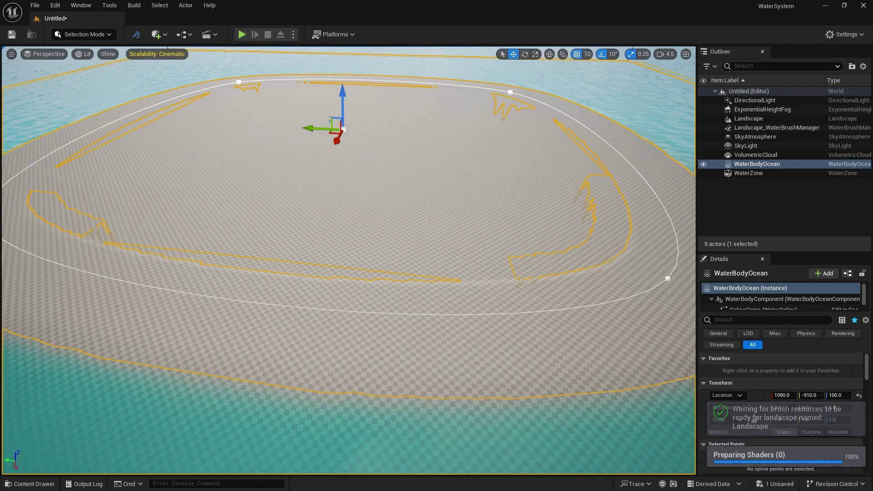
right_drag(297, 138, 150, 118)
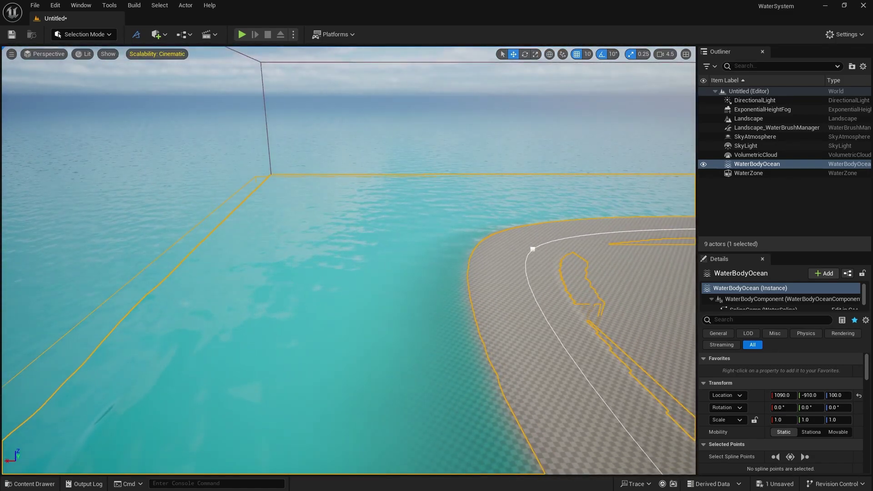
right_drag(296, 137, 290, 151)
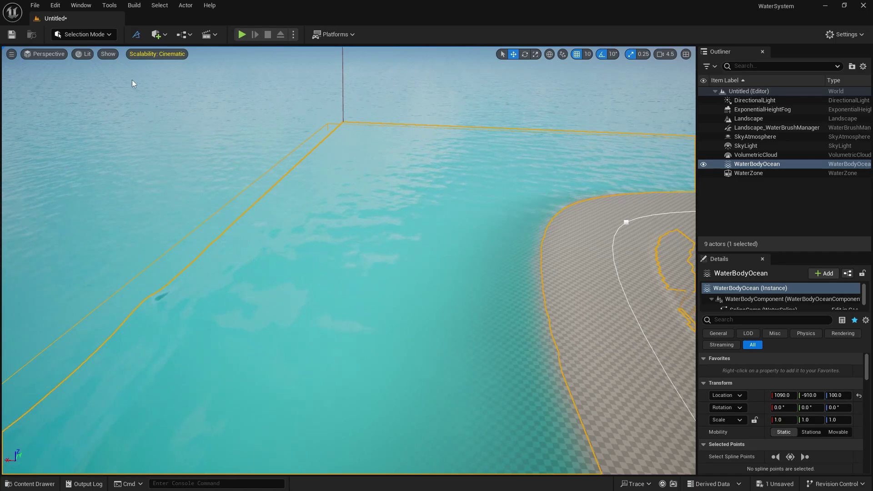
click(83, 55)
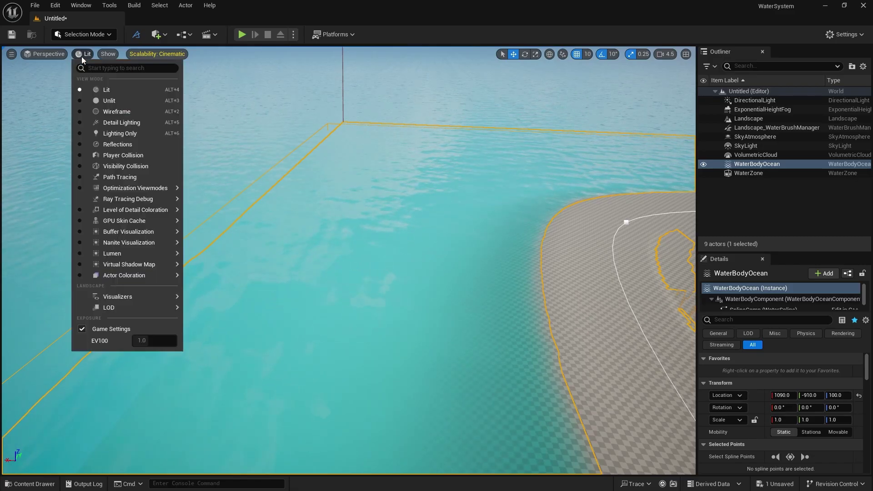
click(103, 112)
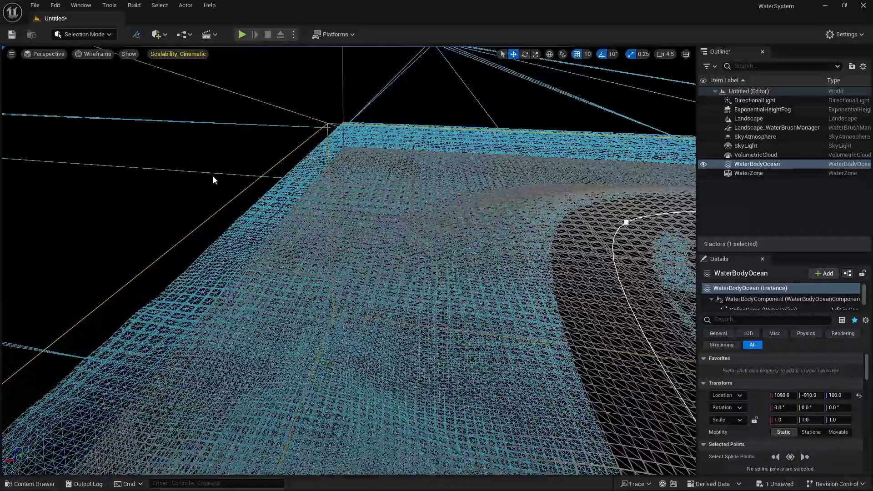
click(103, 54)
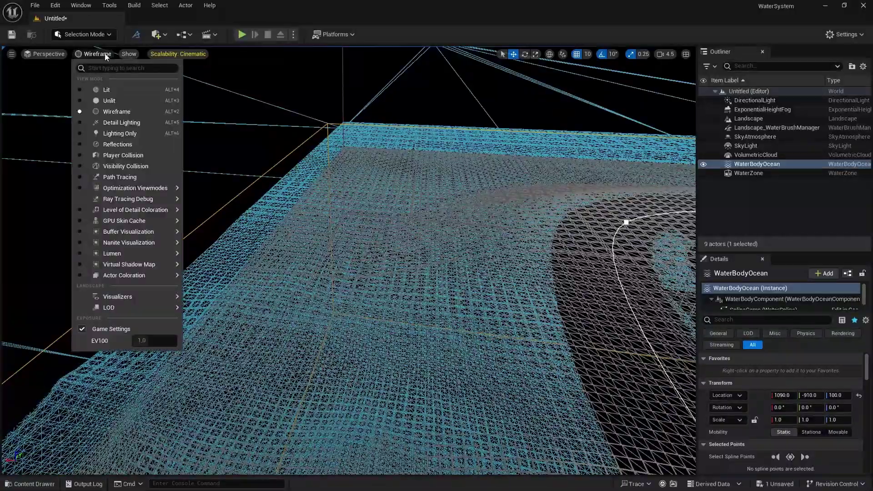
click(109, 91)
Fly the camera below the ocean surface and look up at the waves
right_drag(240, 156, 341, 77)
right_drag(279, 115, 313, 100)
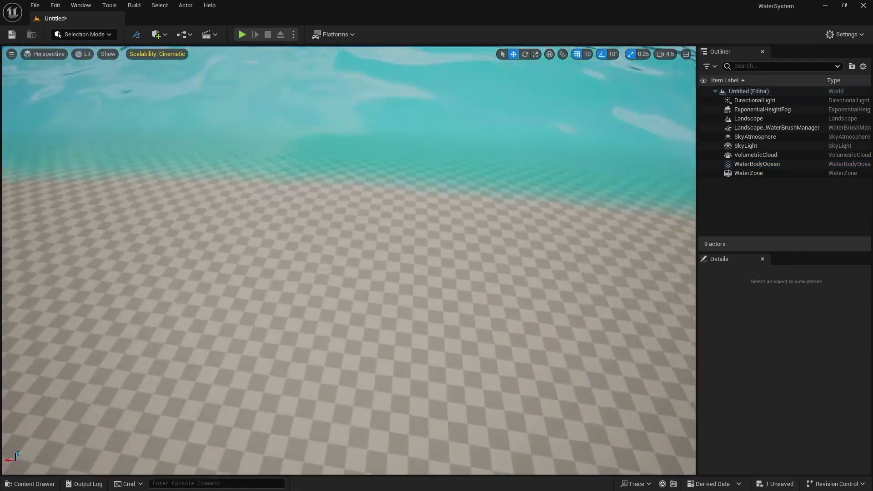
right_drag(348, 260, 350, 239)
scroll(353, 240, down, 5)
scroll(350, 239, down, 1)
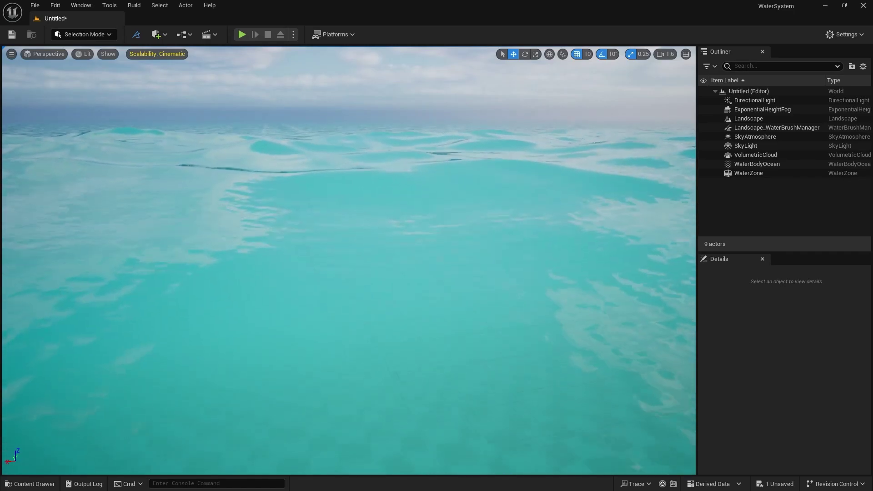
right_drag(350, 240, 348, 200)
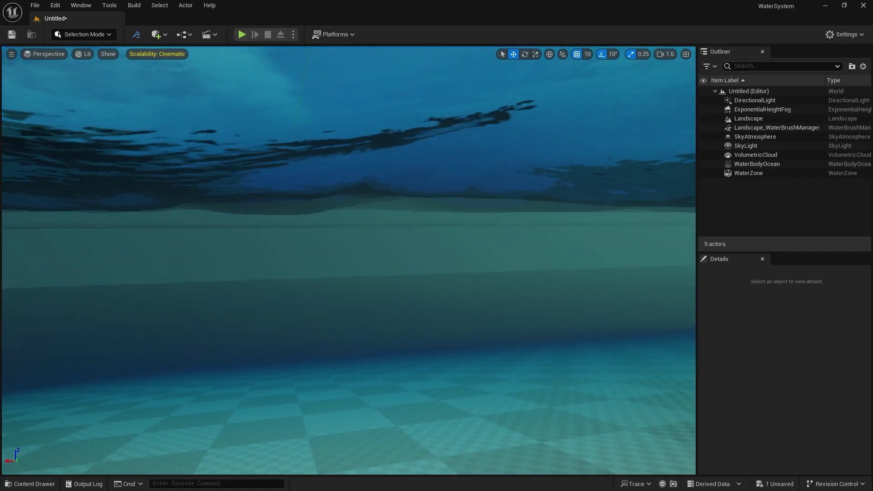
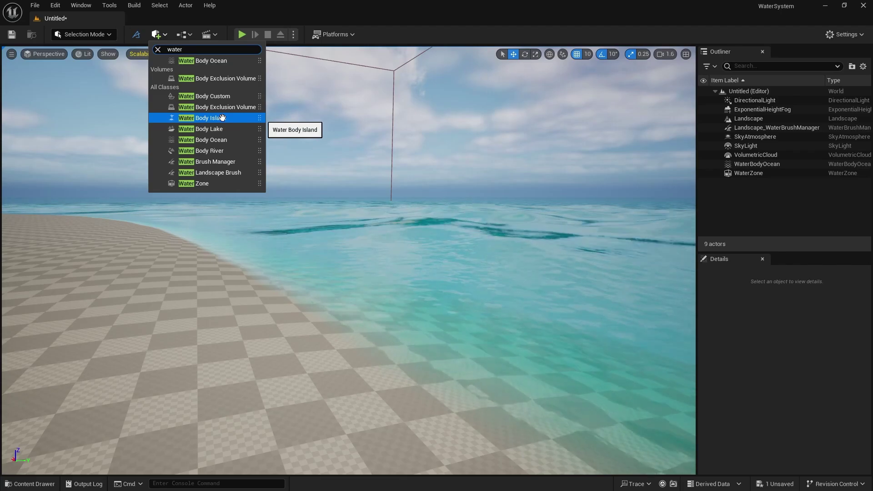
Drop a Water Body Island into the ocean just off the sandy shore
drag(222, 117, 373, 260)
key(e)
right_drag(305, 232, 280, 268)
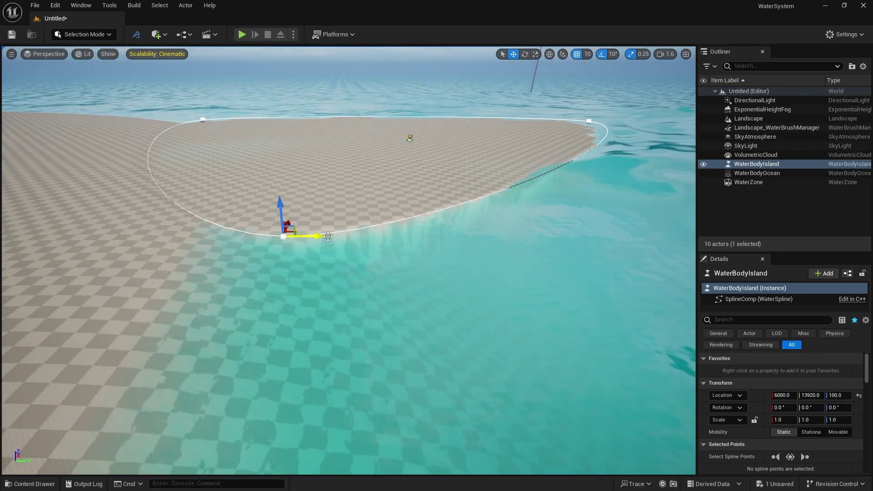
right_drag(307, 236, 299, 271)
key(e)
right_drag(369, 206, 357, 274)
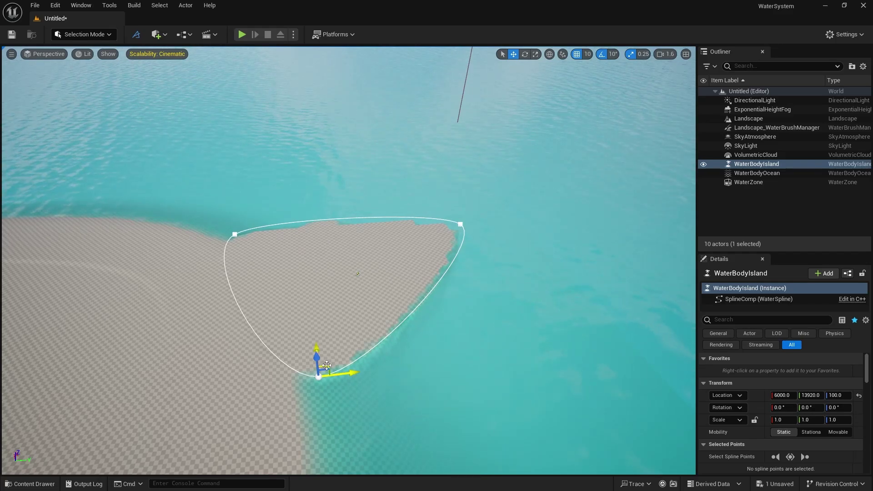
Nudge the island up and right, then fly around and beneath it to inspect
drag(326, 365, 383, 346)
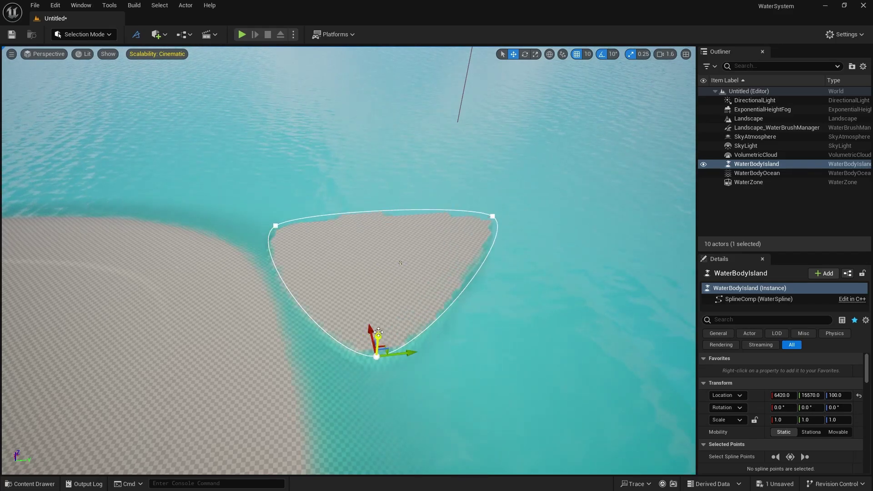
right_drag(372, 332, 378, 298)
key(w)
key(q)
right_drag(330, 345, 330, 335)
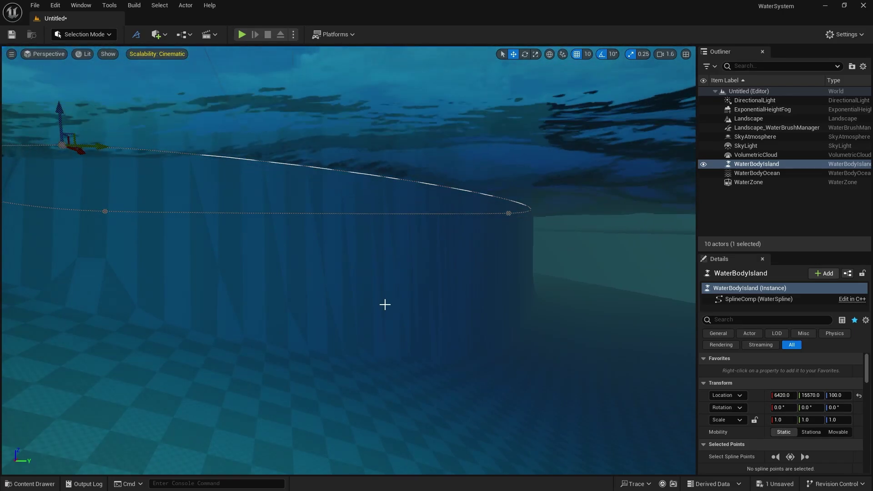
right_drag(385, 304, 364, 309)
key(e)
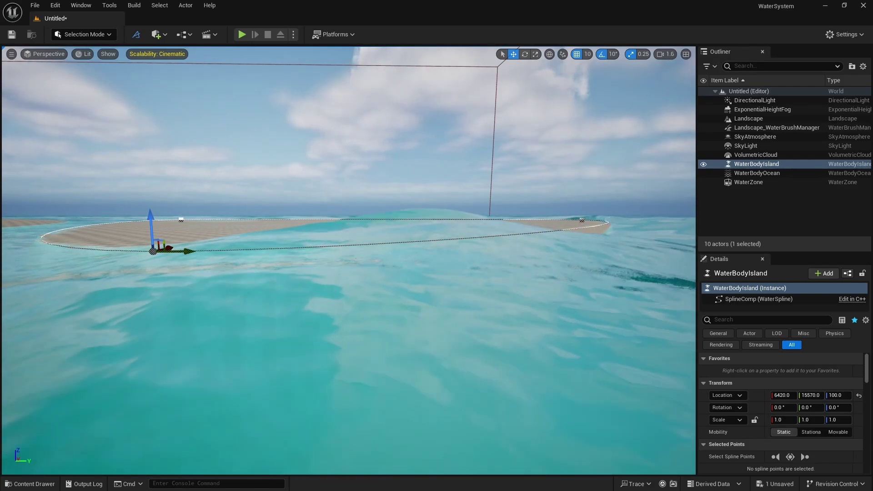
key(e)
right_drag(364, 309, 385, 289)
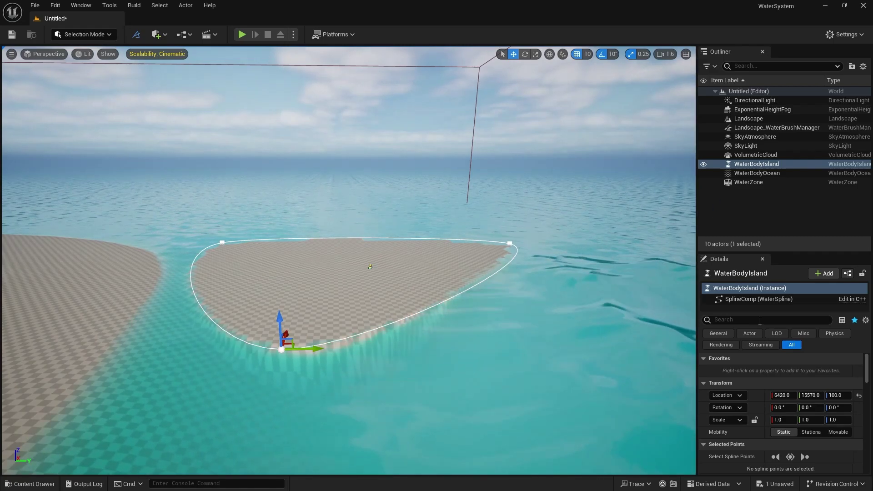
Reselect the WaterBodyIsland actor and raise it to Location Z 1090
click(744, 299)
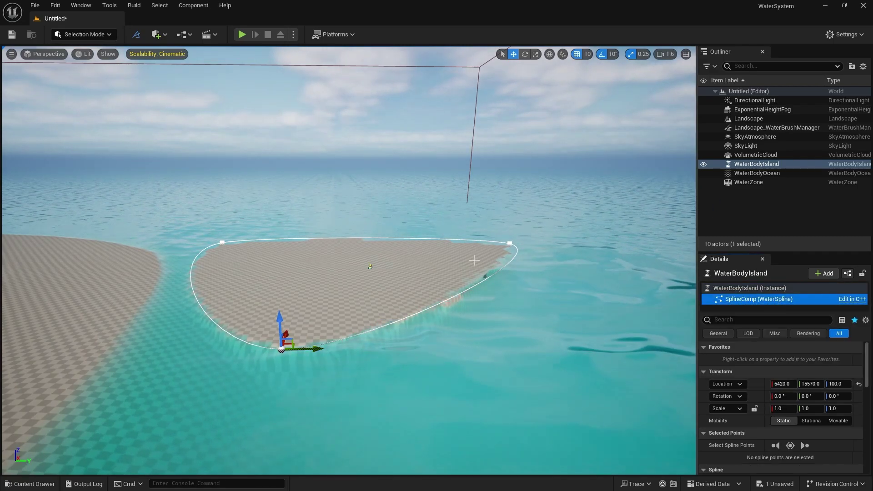
click(516, 245)
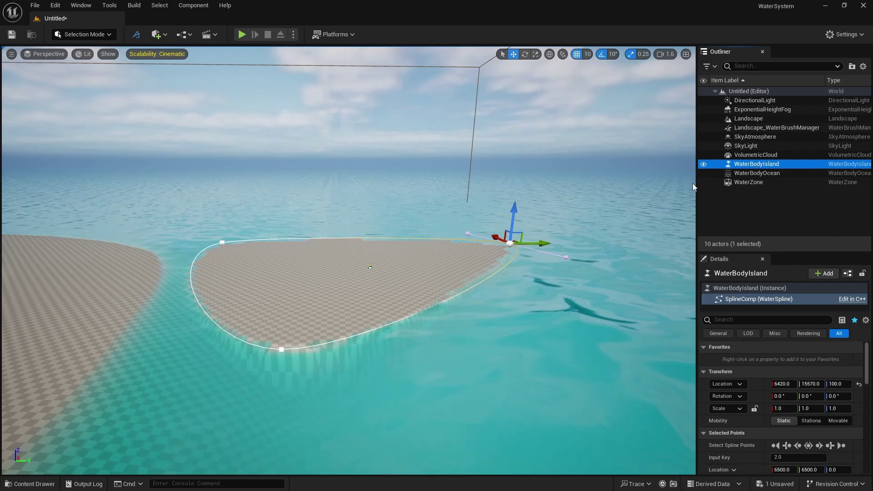
click(756, 165)
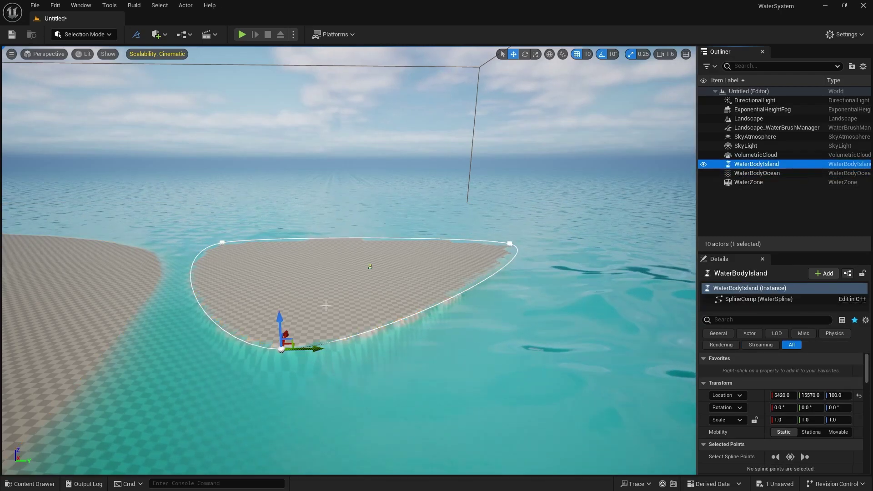
drag(279, 321, 278, 248)
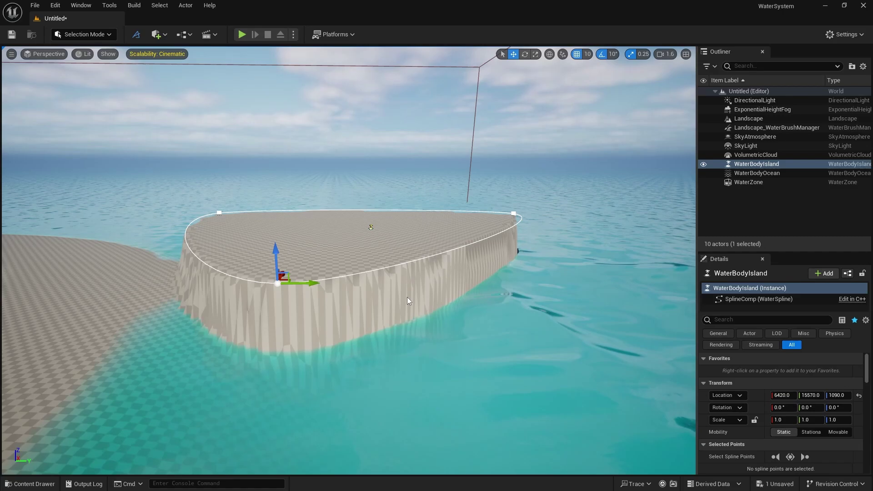
Drag the island out to sea to Location X 8850, Y 18370
key(e)
right_drag(308, 277, 358, 325)
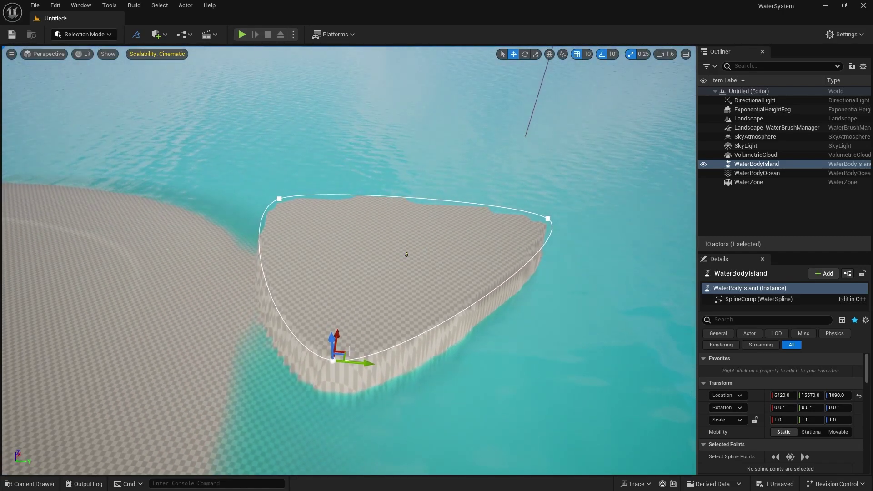
drag(345, 350, 461, 284)
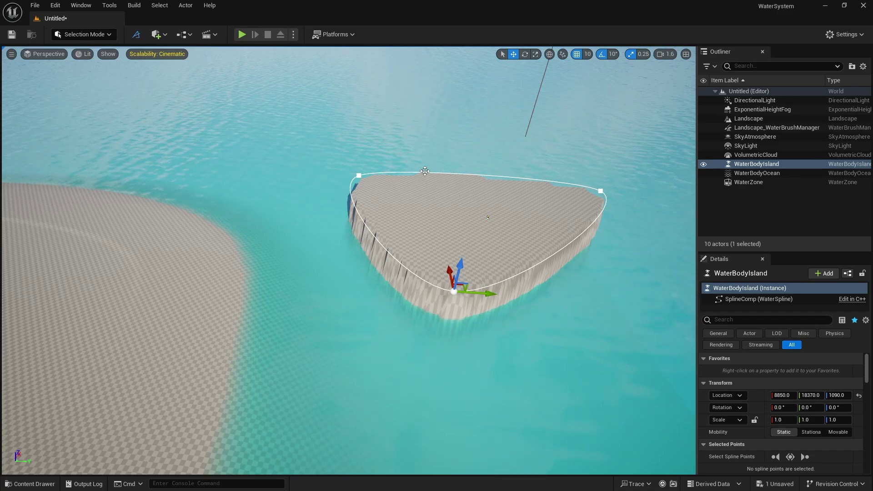
Search Quick Add for 'water' and drop a Water Body Lake on the sand beside the island
click(162, 37)
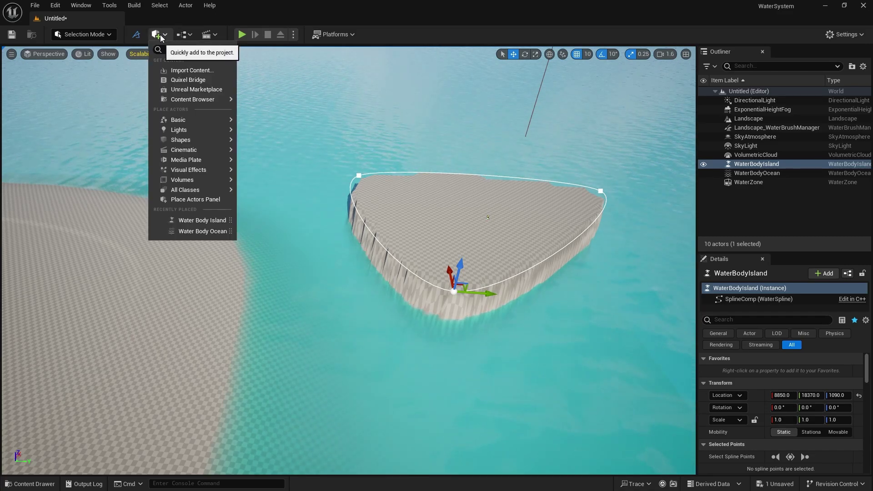
text(w)
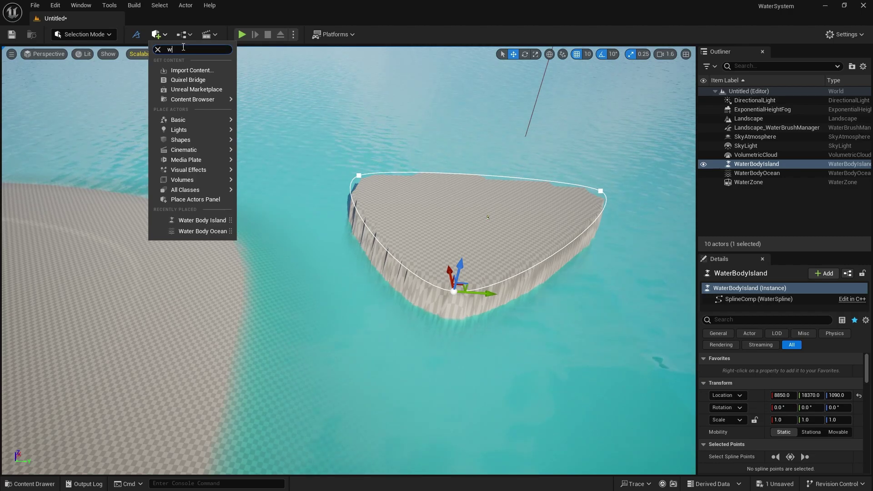
text(ater)
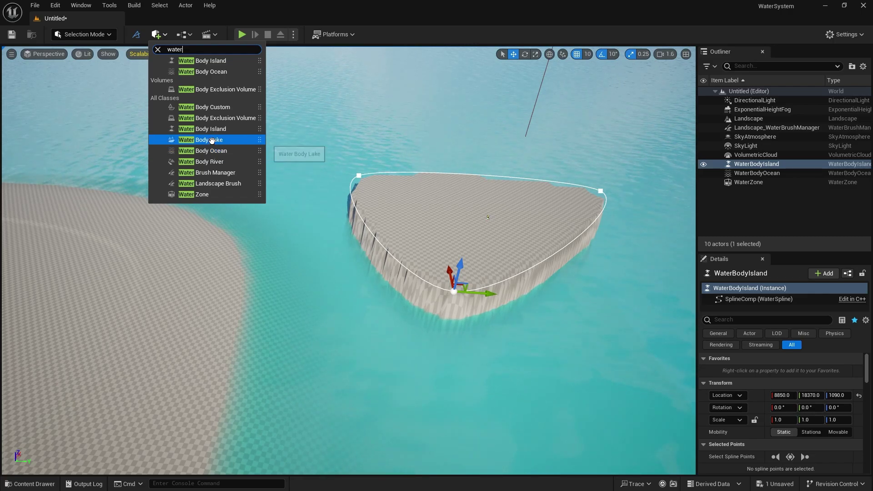
drag(211, 140, 96, 293)
drag(133, 318, 123, 309)
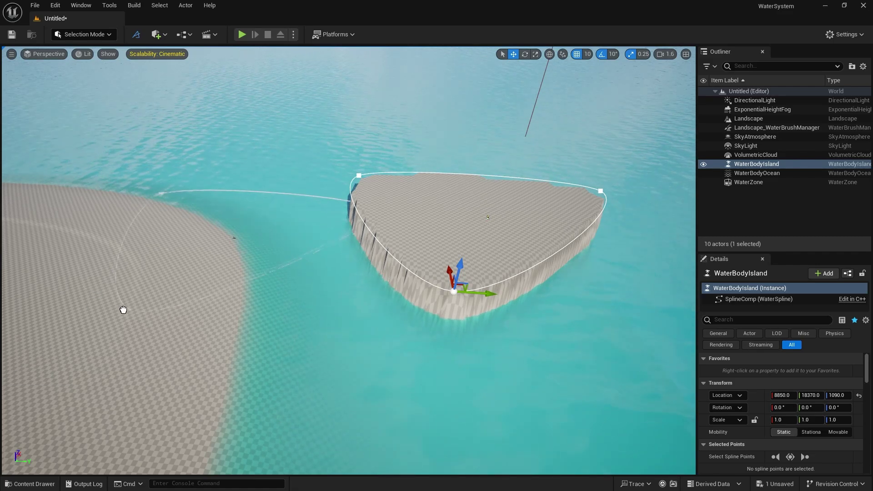
drag(49, 304, 68, 301)
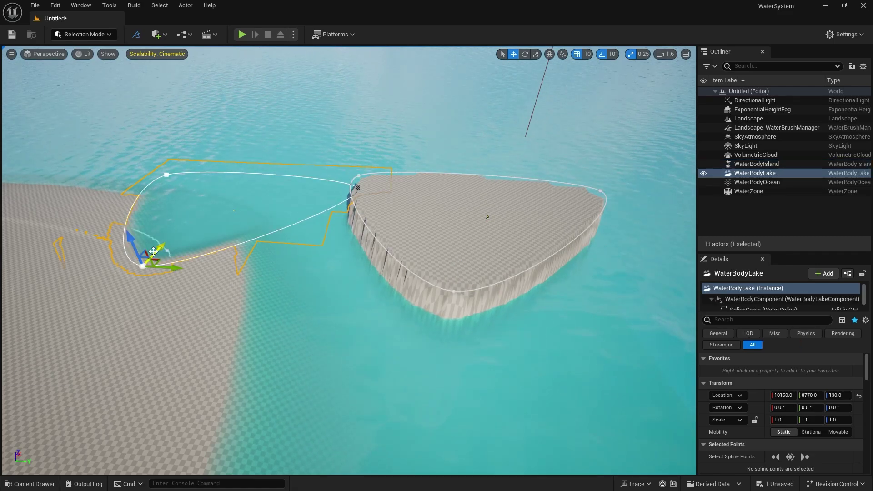
Select the ocean and landscape to check their outlines while flying toward the lake
click(122, 142)
key(w)
right_drag(175, 231, 98, 203)
right_drag(466, 243, 543, 257)
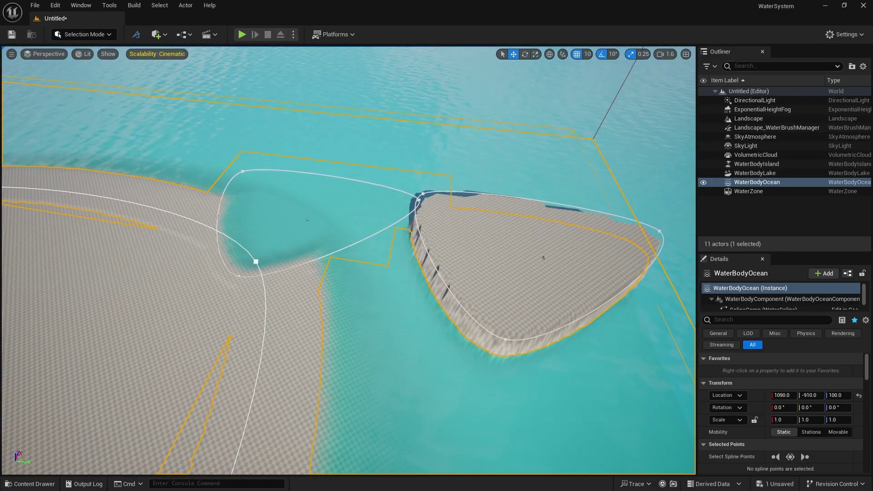
click(247, 274)
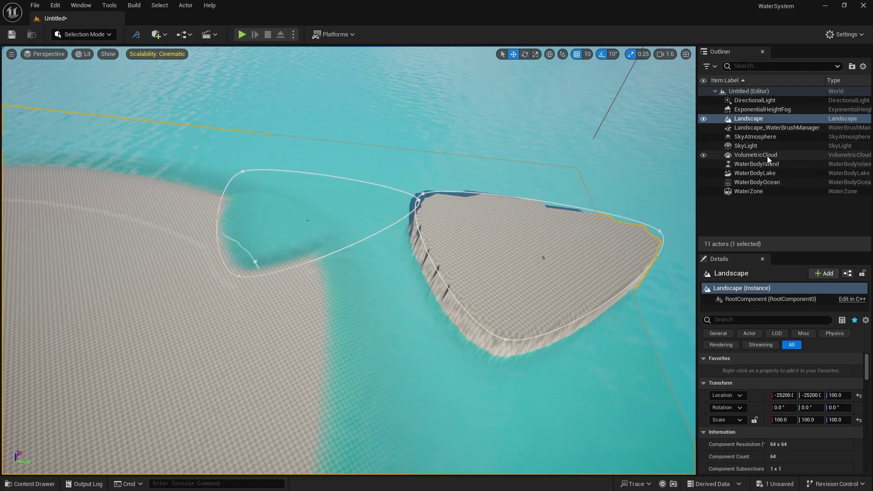
Scale the WaterBodyLake uniformly to 0.5
click(763, 173)
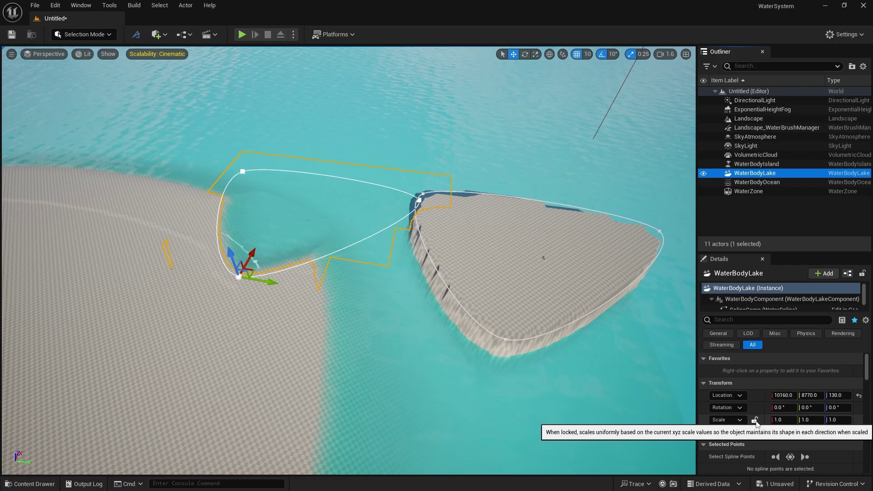
click(755, 420)
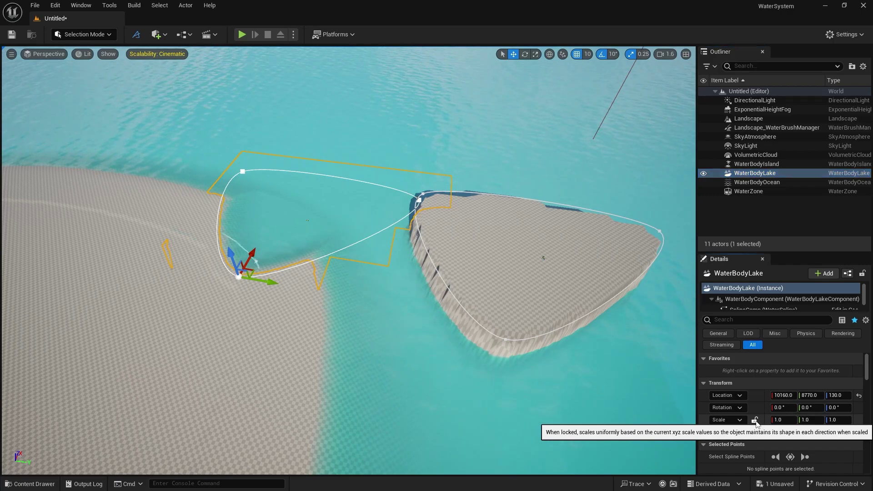
click(778, 418)
text(.5)
key(Return)
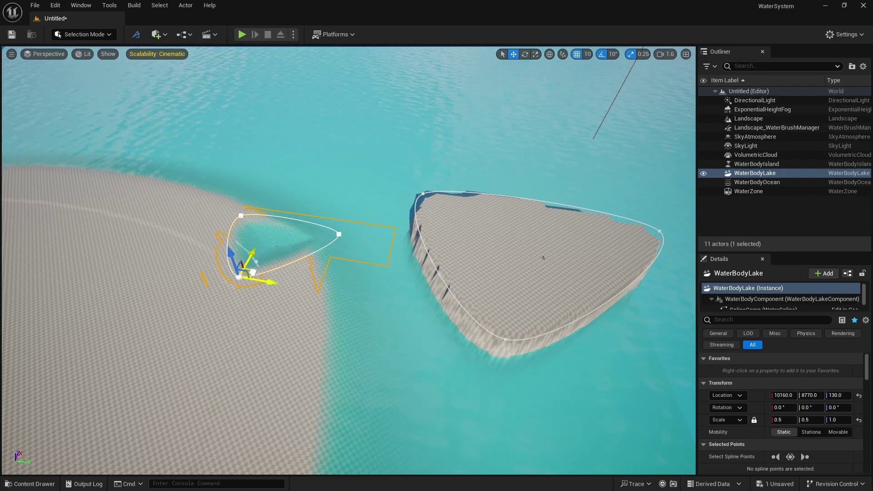
Move the lake onto the raised island and lift it to about Z 1150
drag(252, 272, 517, 292)
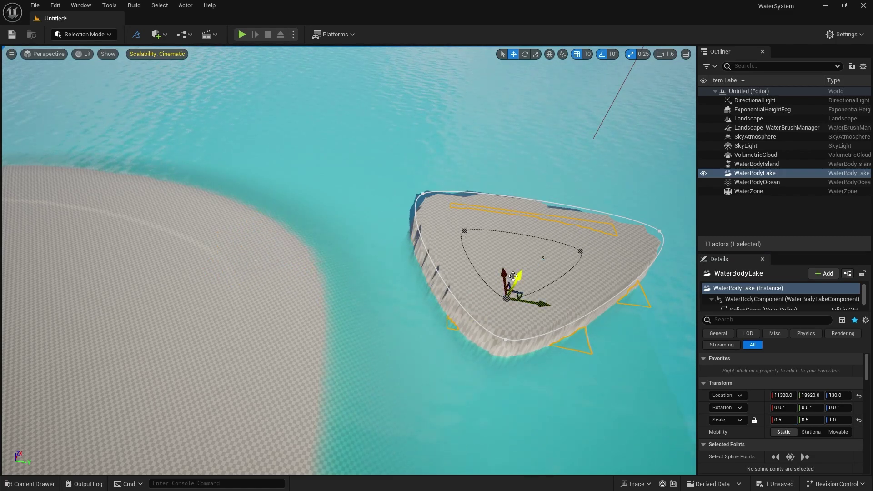
right_drag(513, 276, 564, 264)
drag(391, 207, 386, 180)
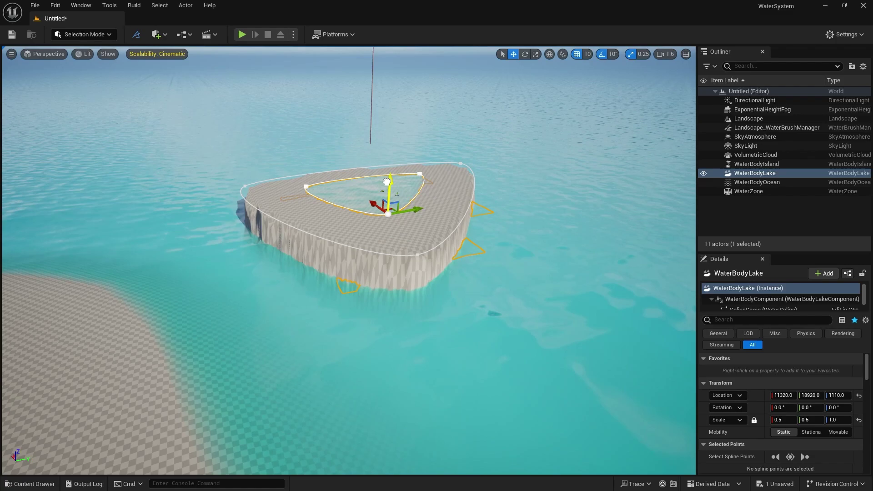
Fly in toward the mound and select the lake
click(309, 155)
key(w)
mouse_move(309, 155)
right_down()
mouse_move(312, 125)
mouse_move(313, 147)
right_up()
key(w)
key(q)
key(q)
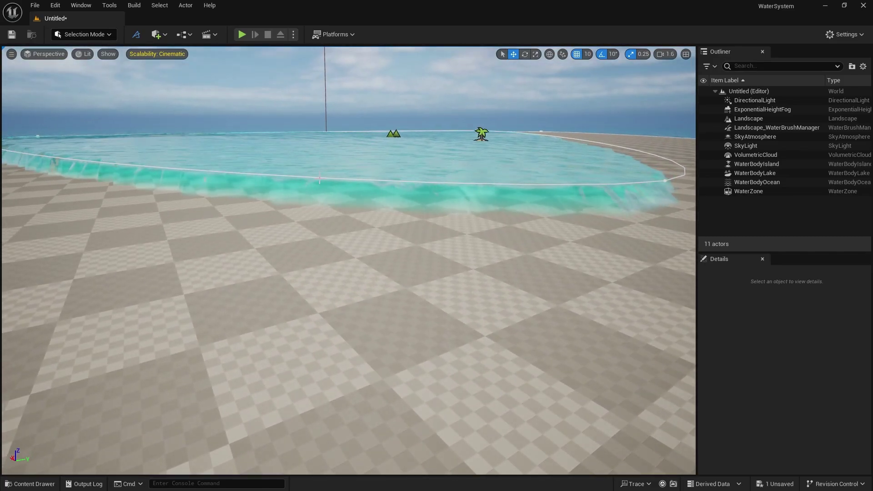
right_drag(401, 181, 378, 177)
key(e)
click(401, 181)
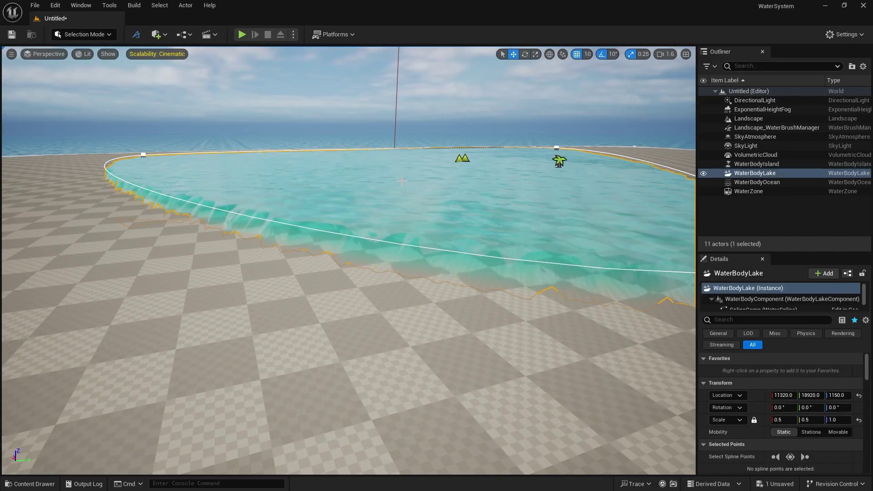
mouse_move(453, 195)
right_down()
mouse_move(452, 166)
mouse_move(463, 155)
mouse_move(468, 167)
mouse_move(454, 195)
right_up()
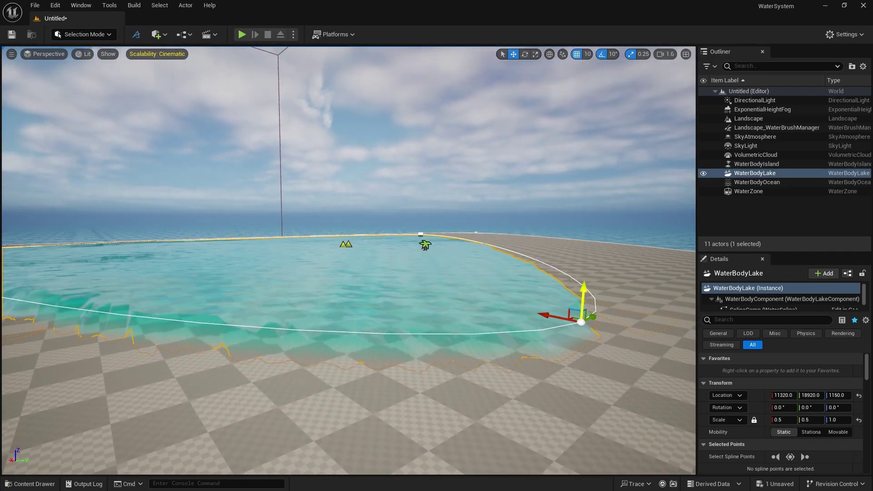
Lower the lake to Z 1120 and shift it to X 10500
drag(583, 296, 582, 309)
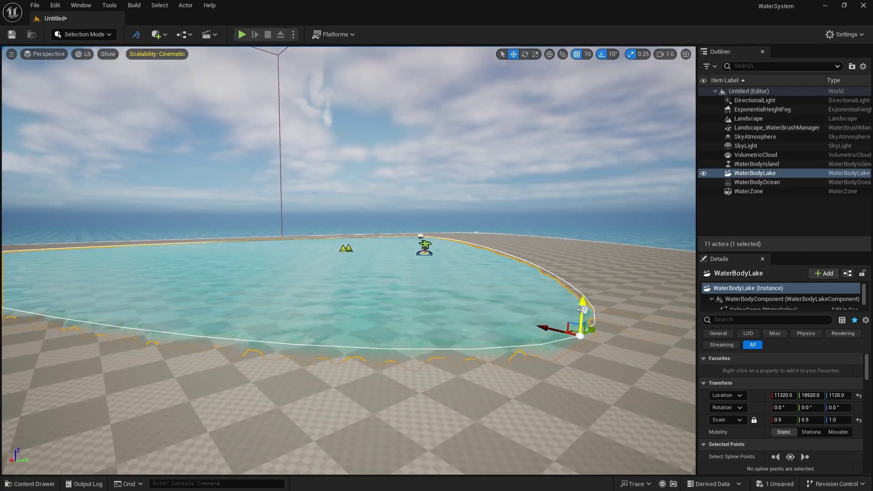
key(s)
right_drag(582, 310, 572, 368)
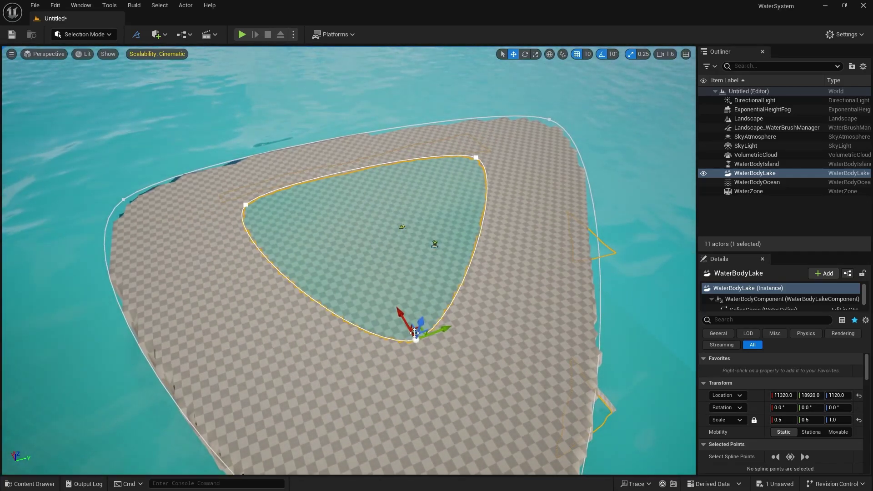
drag(403, 317, 440, 380)
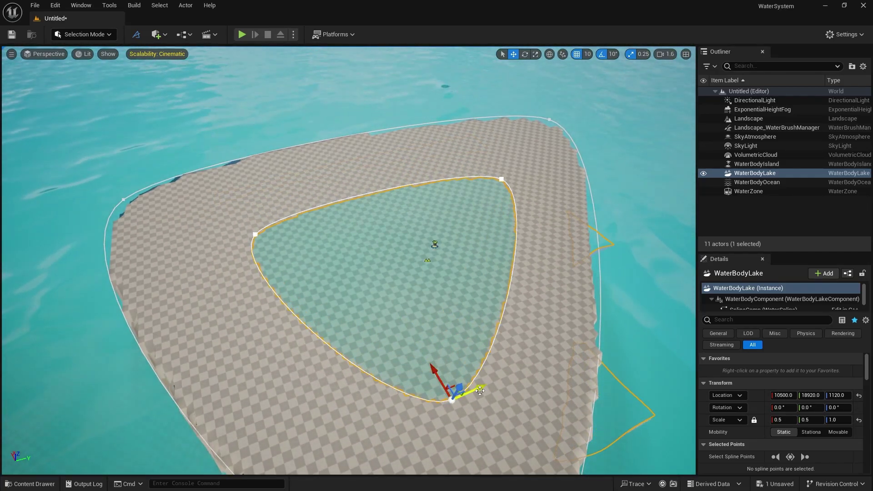
right_drag(480, 391, 480, 391)
Deselect the lake and look over the island, shore and sea
click(547, 213)
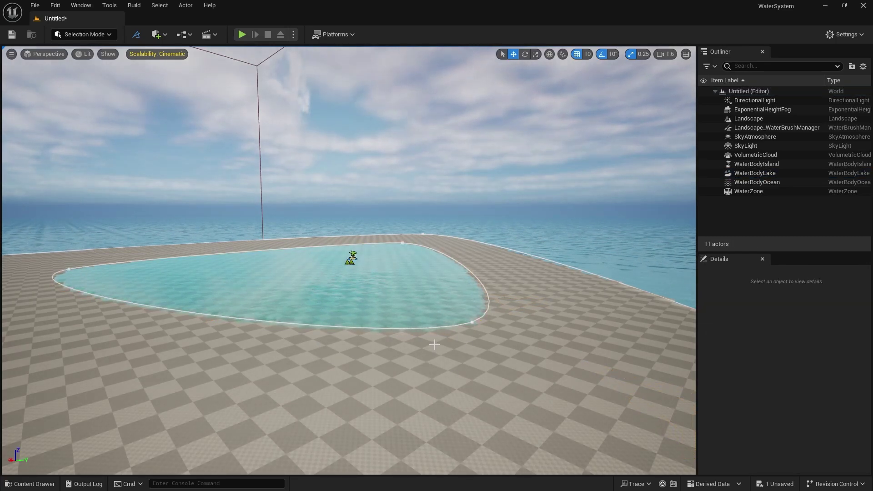
right_drag(466, 348, 466, 348)
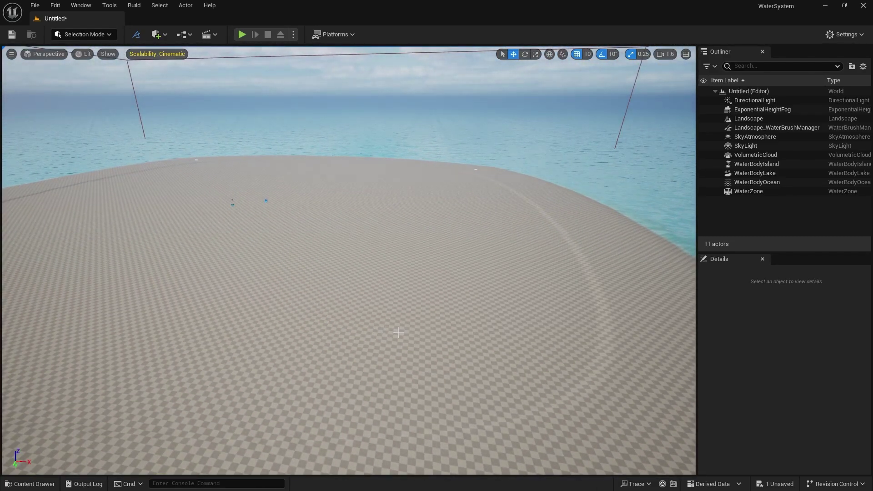
right_drag(398, 332, 398, 332)
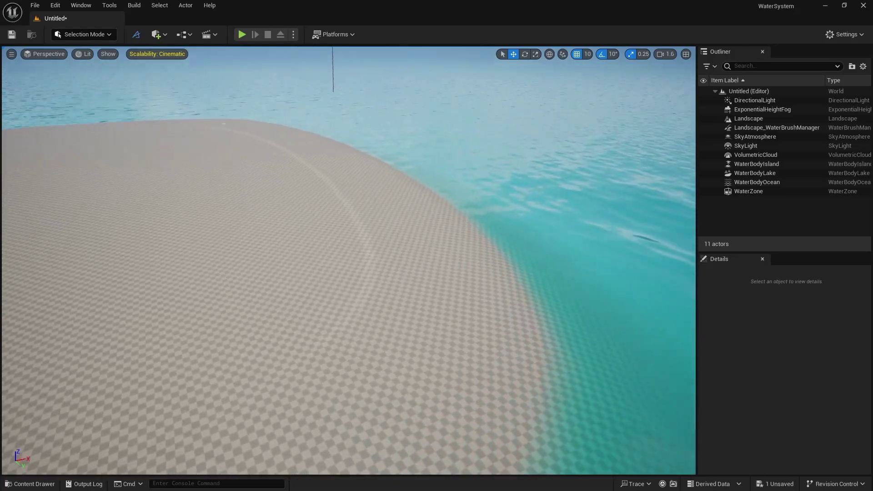
right_drag(342, 314, 342, 313)
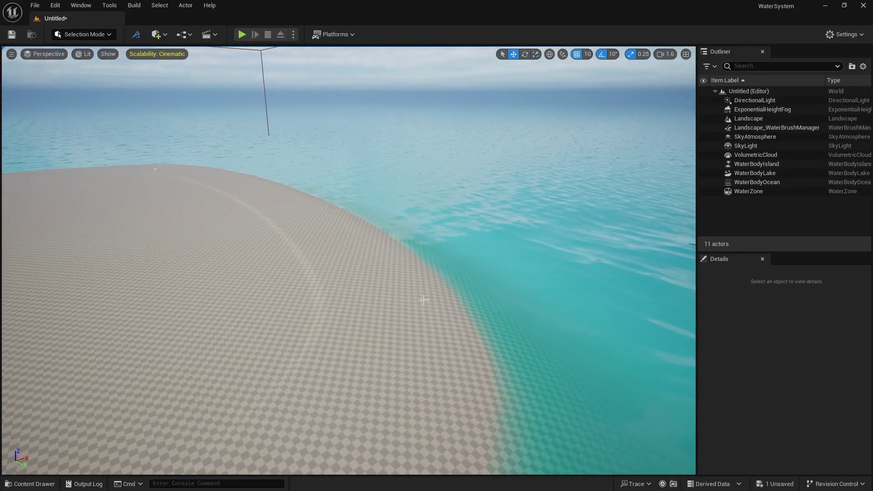
Search Quick Add for 'riv' and drag a Water Body River onto the shoreline
click(165, 35)
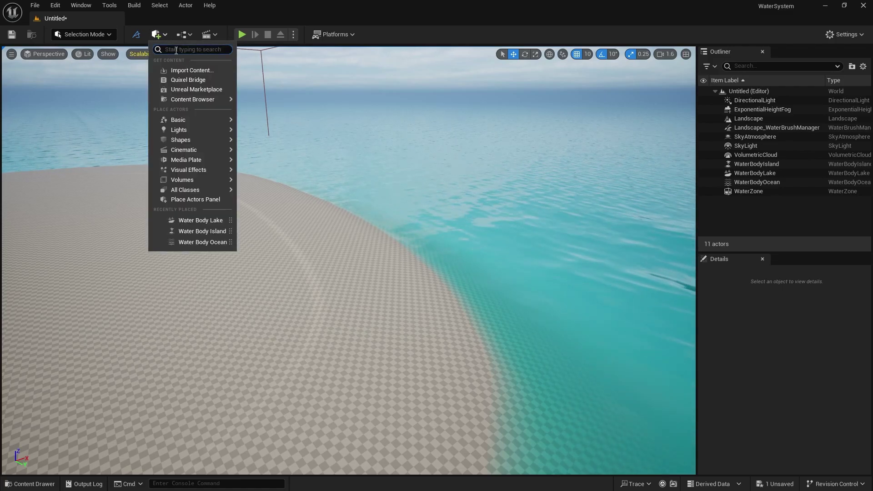
text(river)
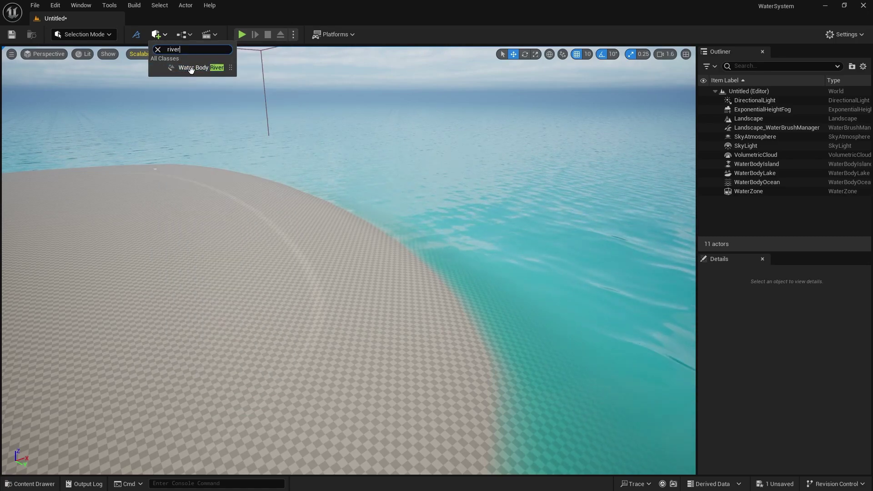
drag(190, 68, 353, 214)
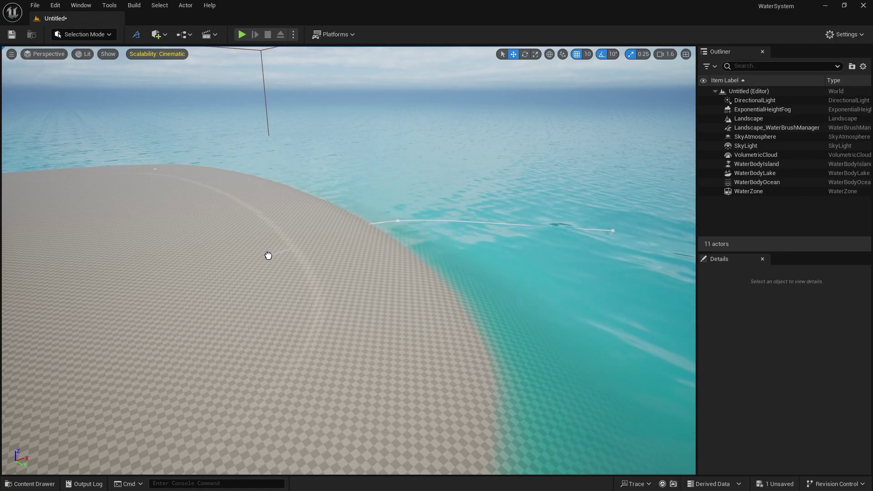
Drop the river at 11550, 4970, 100 and fly over its new channel
drag(288, 257, 287, 257)
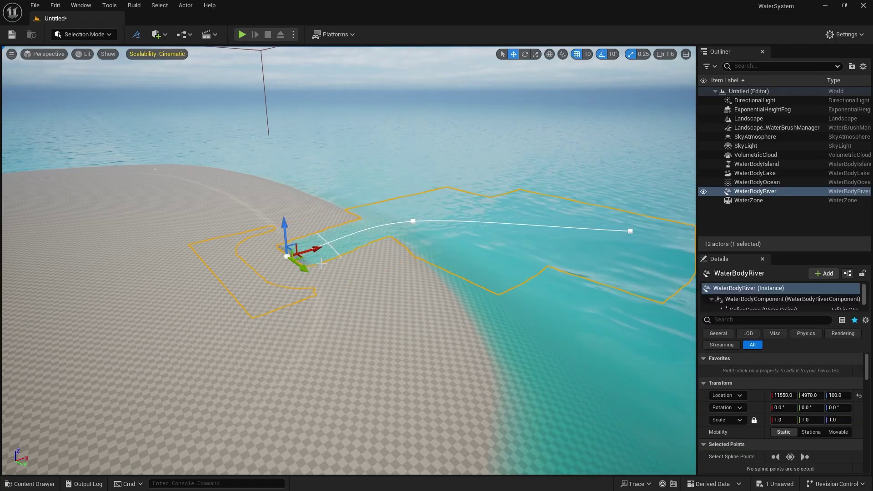
click(305, 169)
key(w)
mouse_move(306, 170)
right_down()
mouse_move(311, 187)
mouse_move(306, 155)
mouse_move(306, 162)
right_up()
right_drag(287, 258, 287, 258)
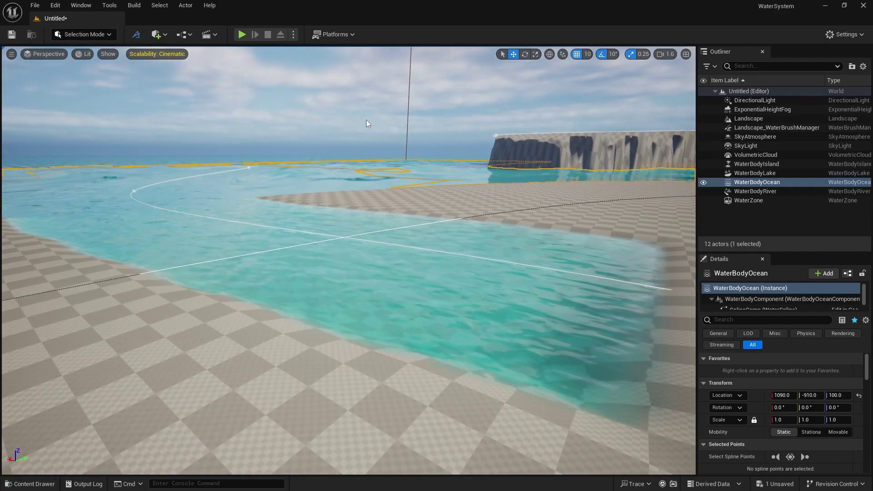
key(Escape)
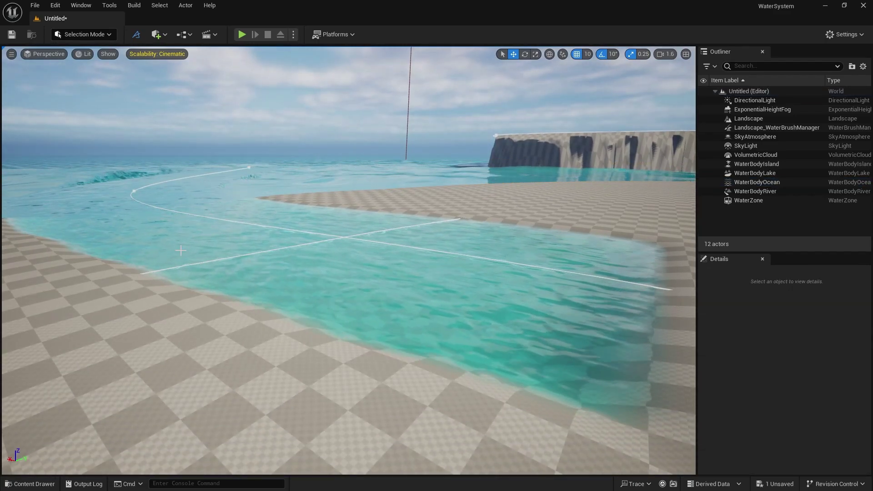
Frame the river and island, then select WaterBodyRiver in the Outliner
right_drag(594, 311, 594, 311)
right_drag(473, 413, 473, 413)
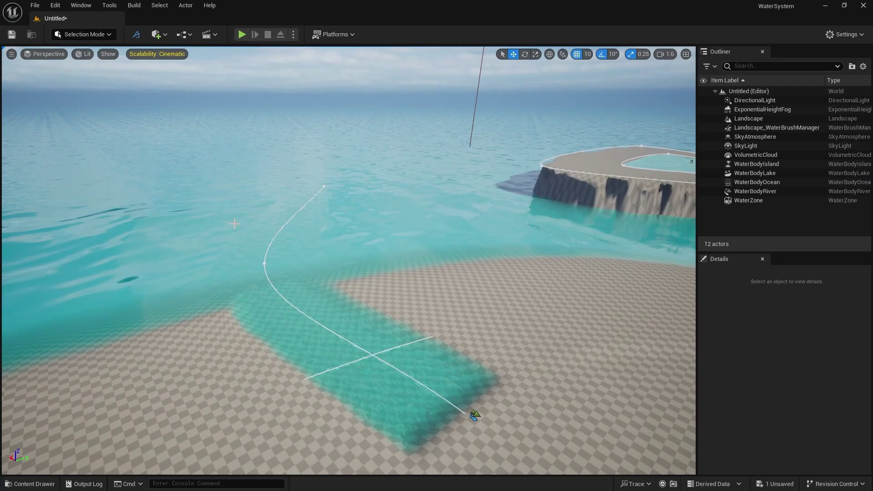
right_drag(311, 304, 311, 304)
middle_drag(311, 304, 354, 270)
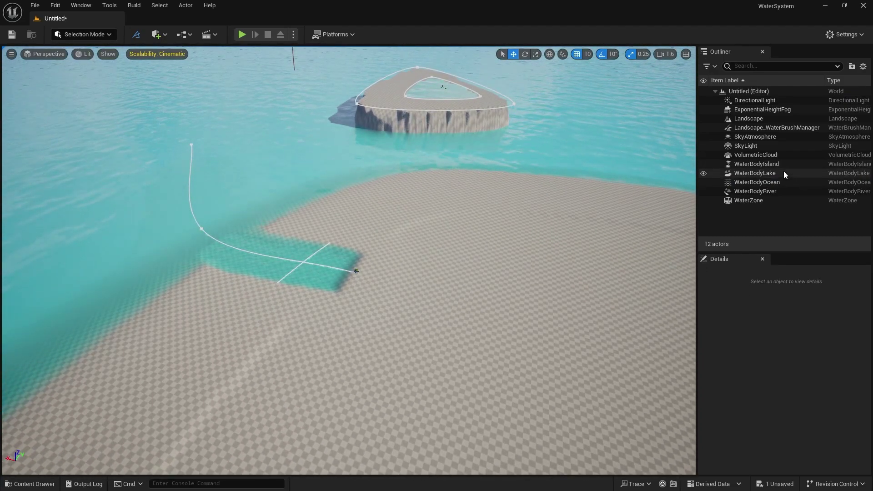
click(768, 190)
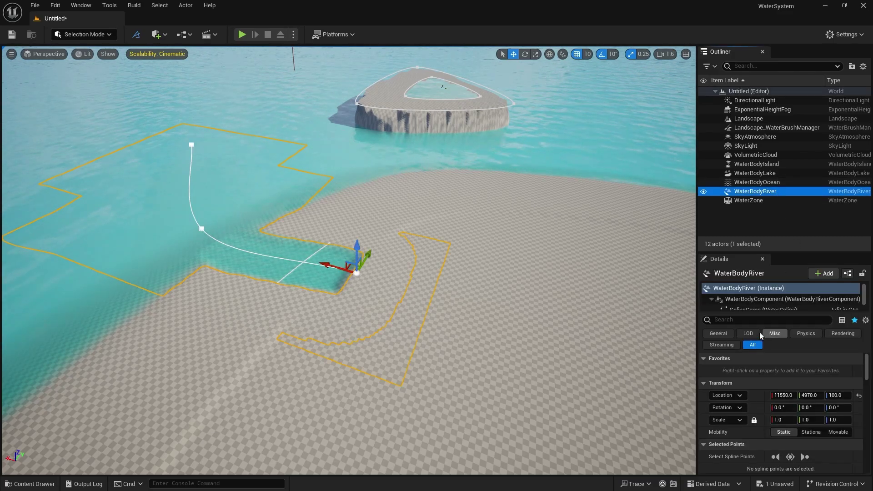
Select the river's spline component and nudge its start point slightly sideways
click(745, 309)
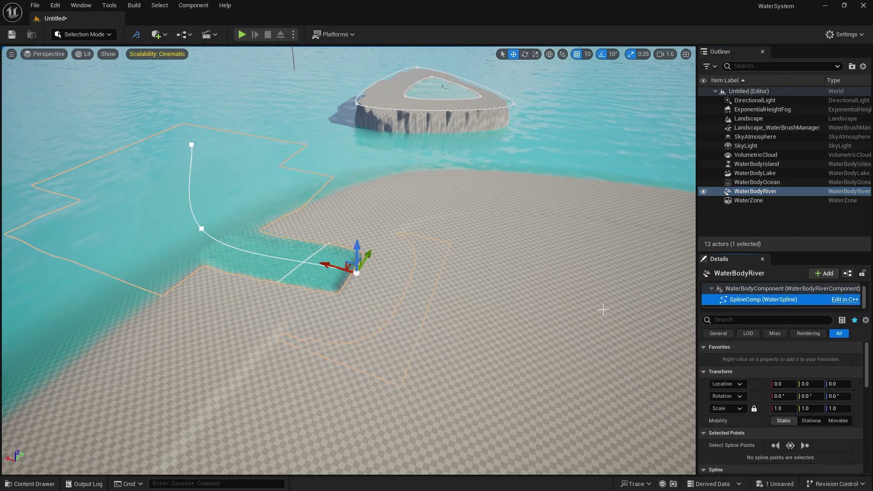
click(203, 228)
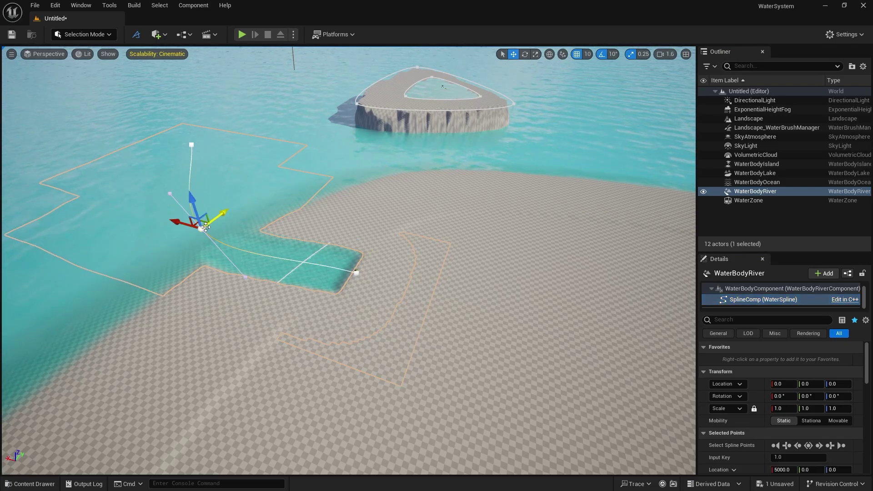
mouse_move(222, 214)
mouse_down()
mouse_move(165, 244)
mouse_move(220, 215)
mouse_up()
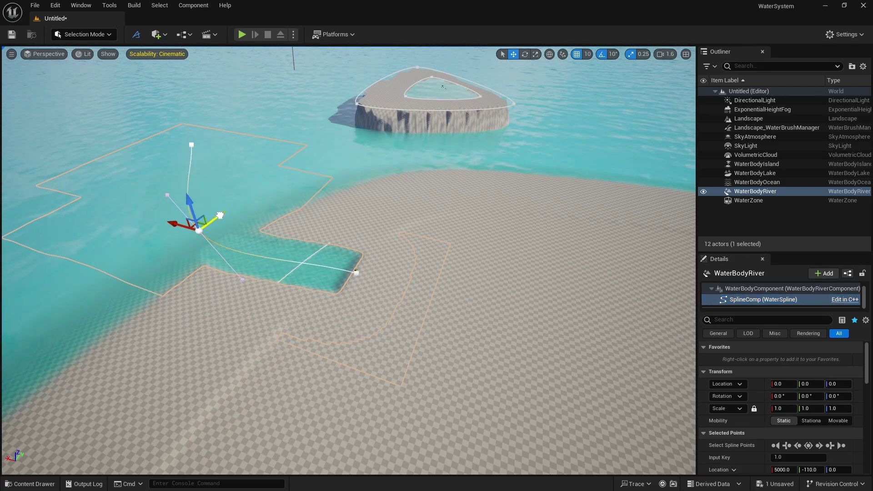
Drag the river's end point across the sand to -14170, -1120, 0
click(355, 275)
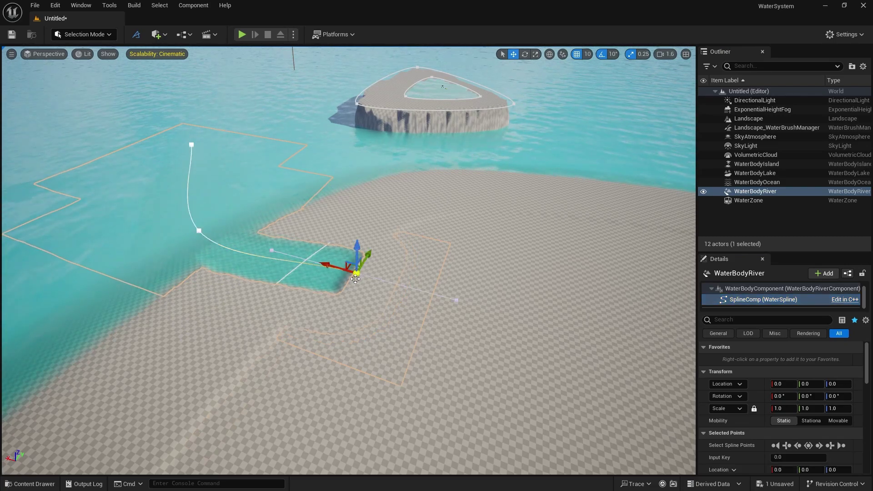
drag(355, 278, 585, 315)
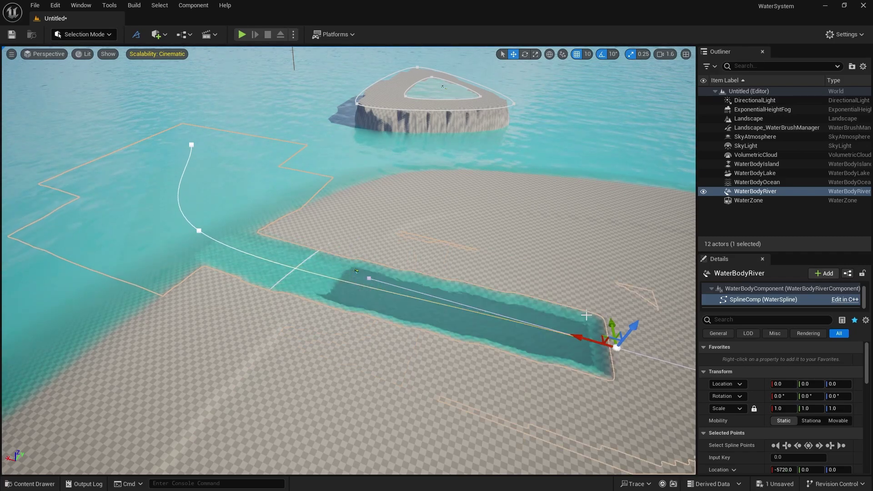
right_drag(481, 288, 446, 298)
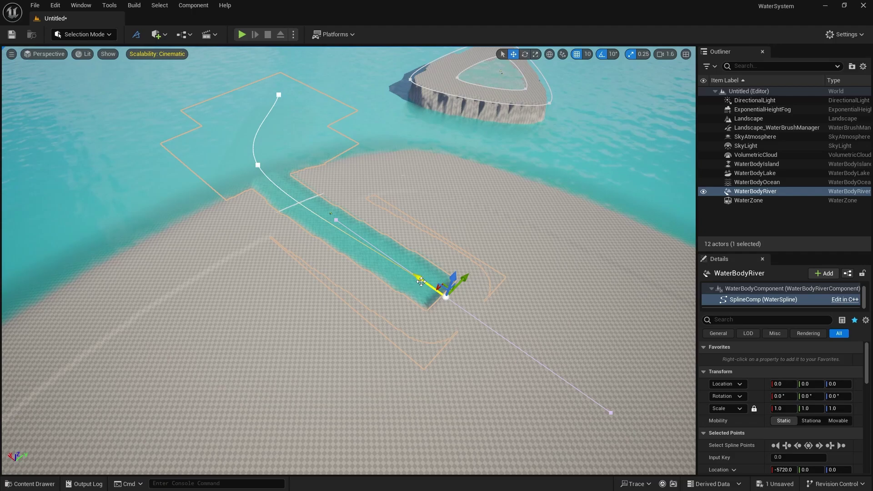
drag(421, 282, 536, 340)
right_drag(402, 255, 403, 255)
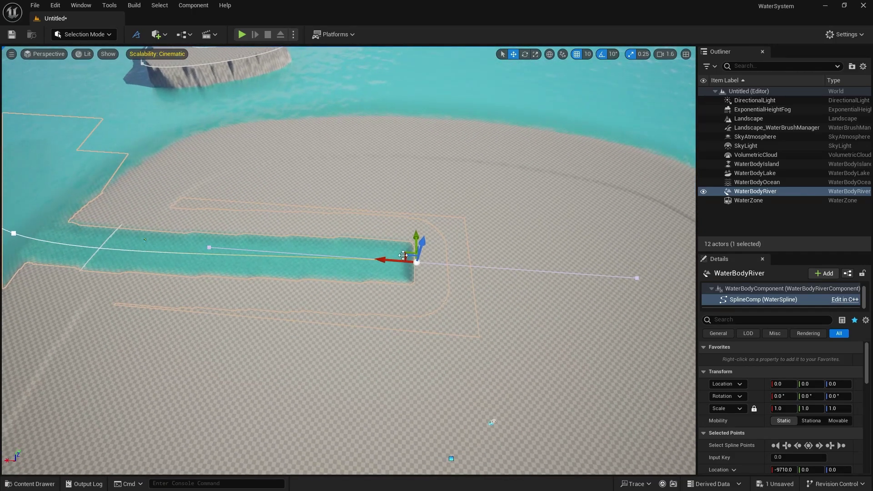
drag(403, 255, 430, 127)
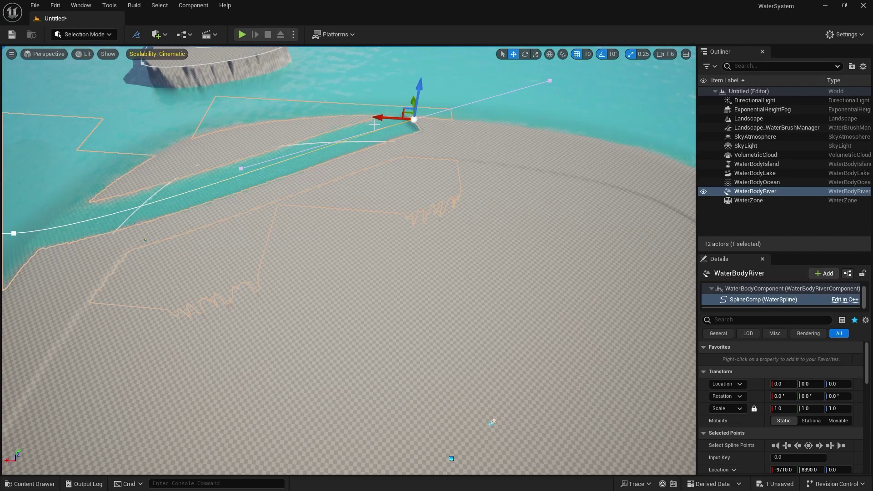
drag(403, 109, 517, 285)
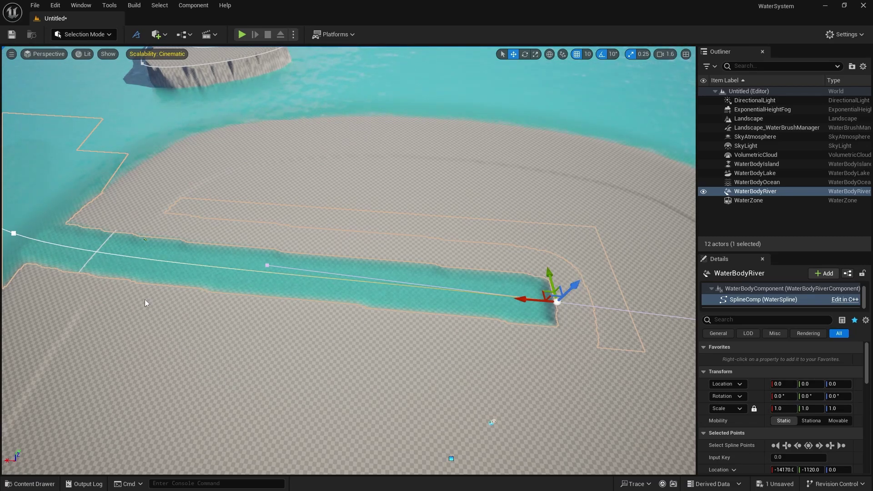
Add a middle spline point at -5417, -4085.94 and swing the end to Y 560
right_click(289, 276)
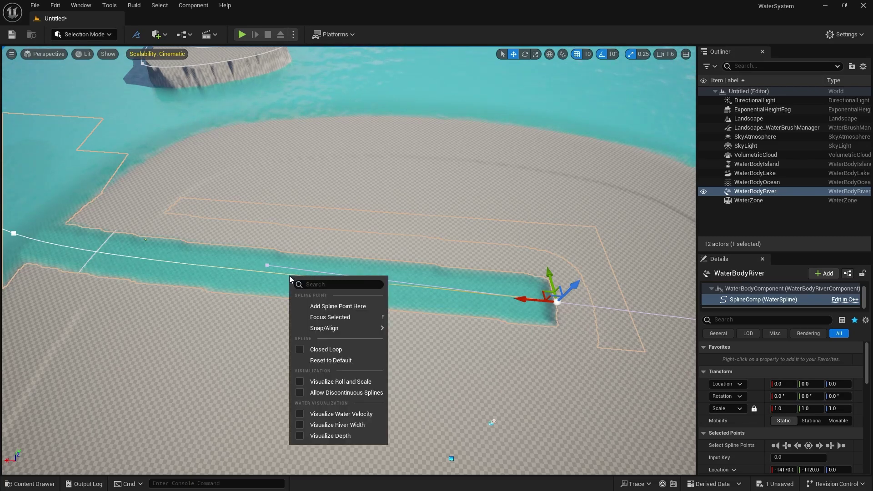
click(309, 306)
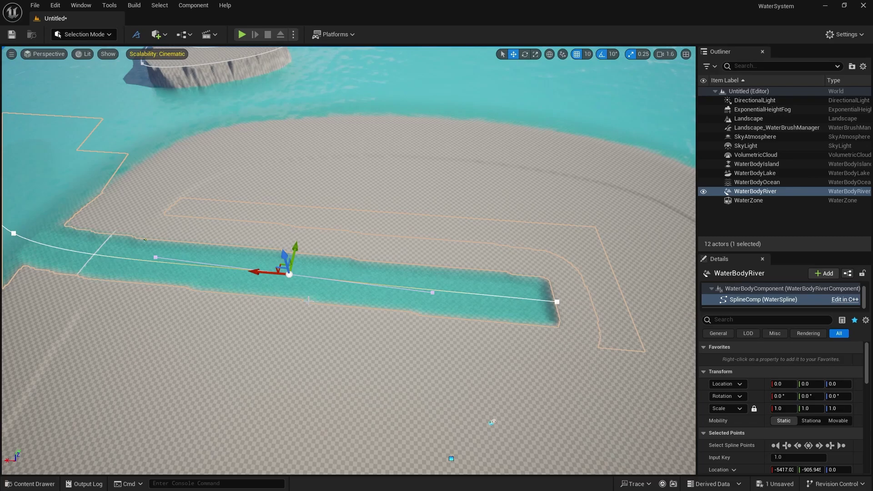
drag(289, 248, 273, 334)
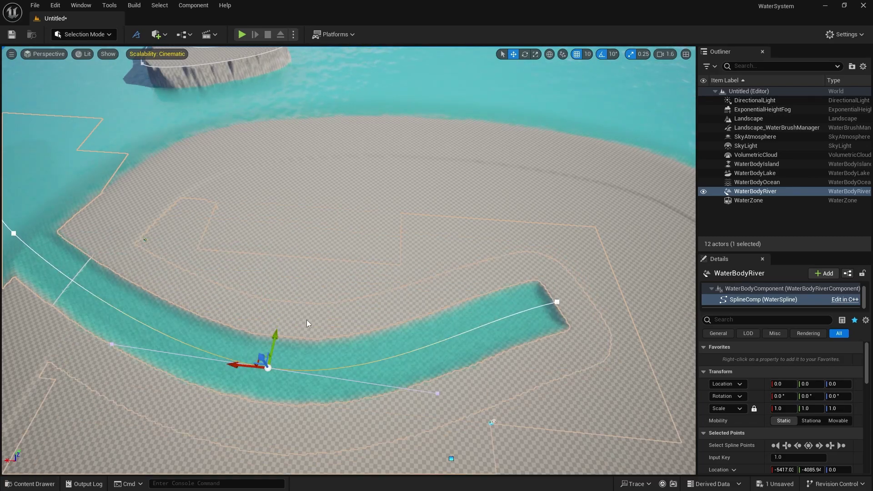
click(556, 301)
drag(553, 276, 541, 233)
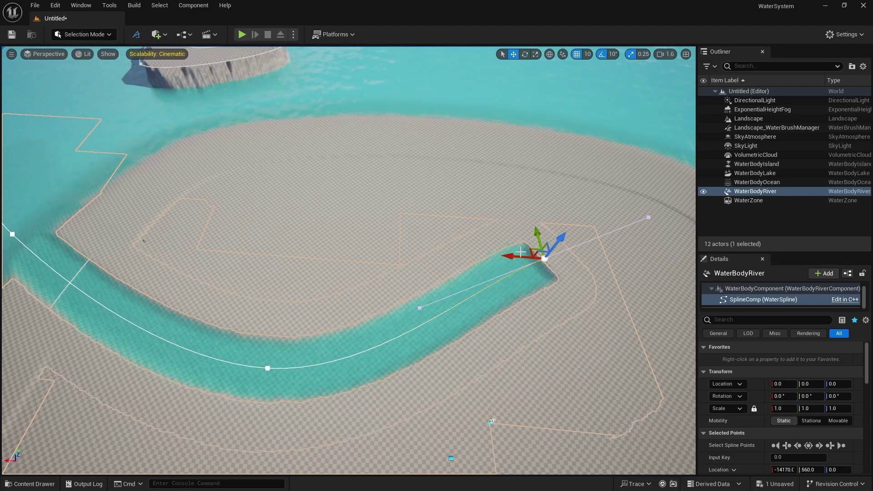
click(267, 368)
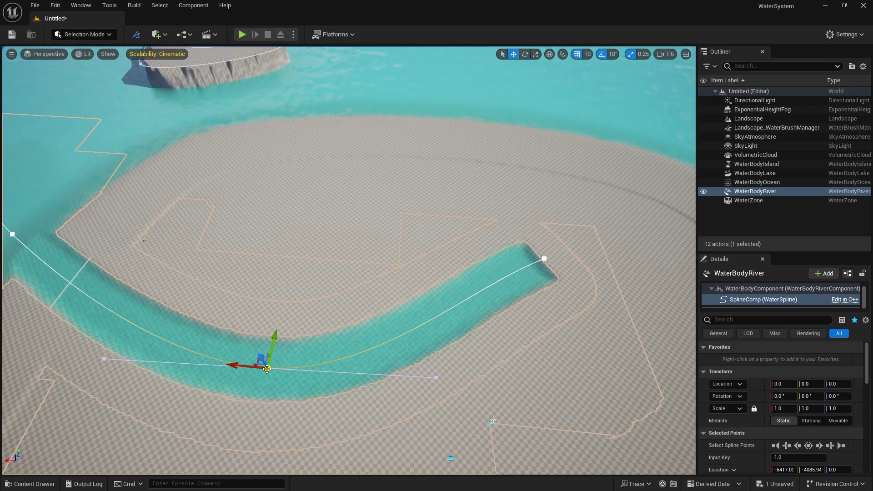
Drag the river's end spline point across the island to -22430, 6250, 0, toward the far ocean
right_click(268, 368)
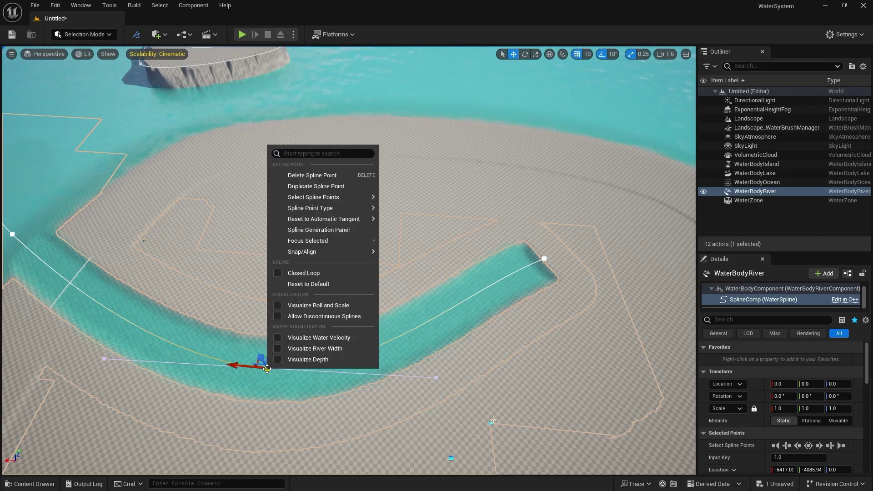
mouse_move(346, 197)
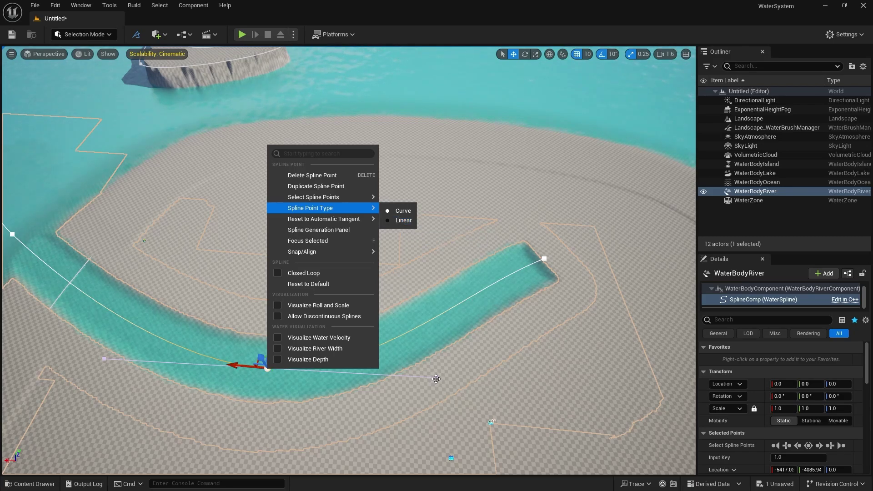
right_drag(432, 377, 320, 369)
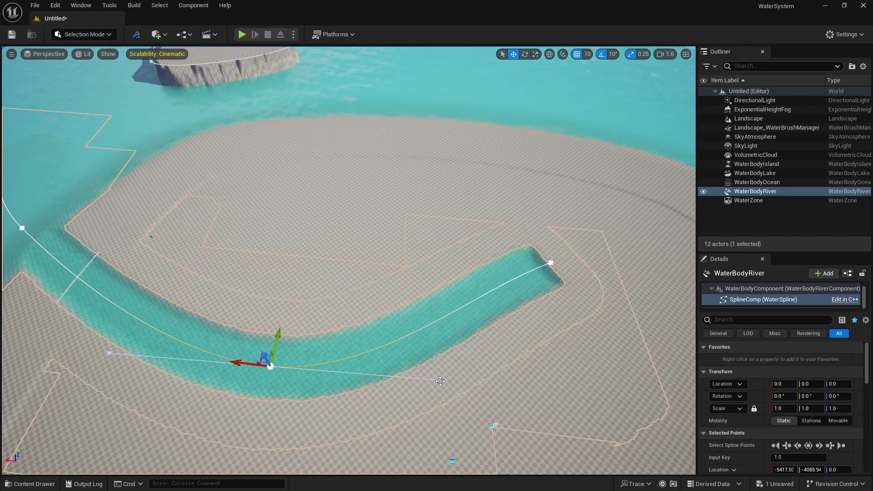
right_drag(441, 381, 310, 357)
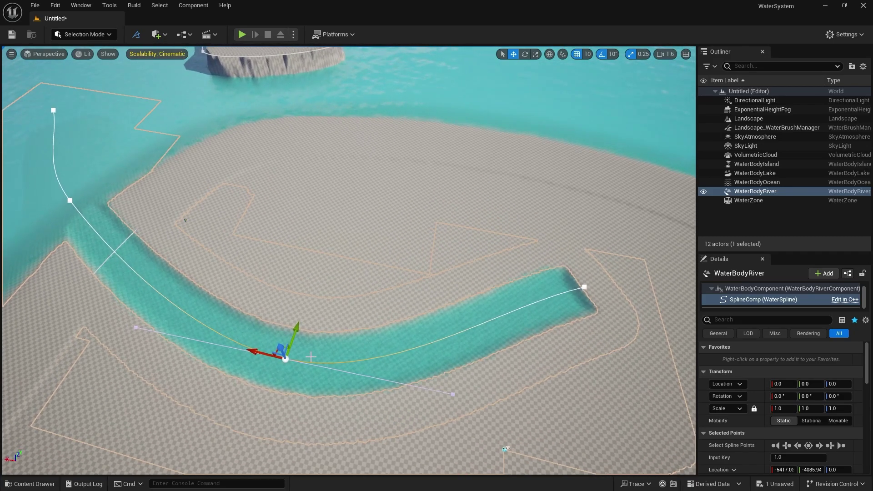
click(584, 287)
right_drag(443, 319, 475, 252)
drag(474, 207, 485, 177)
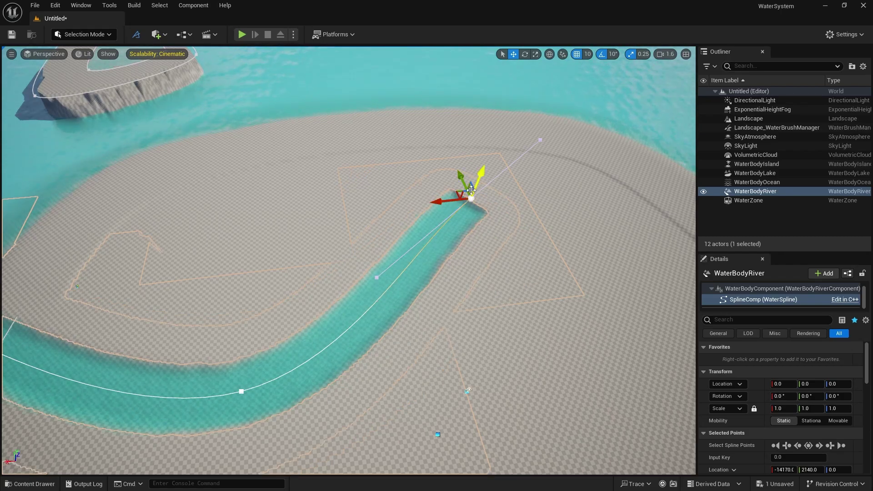
drag(463, 194, 596, 114)
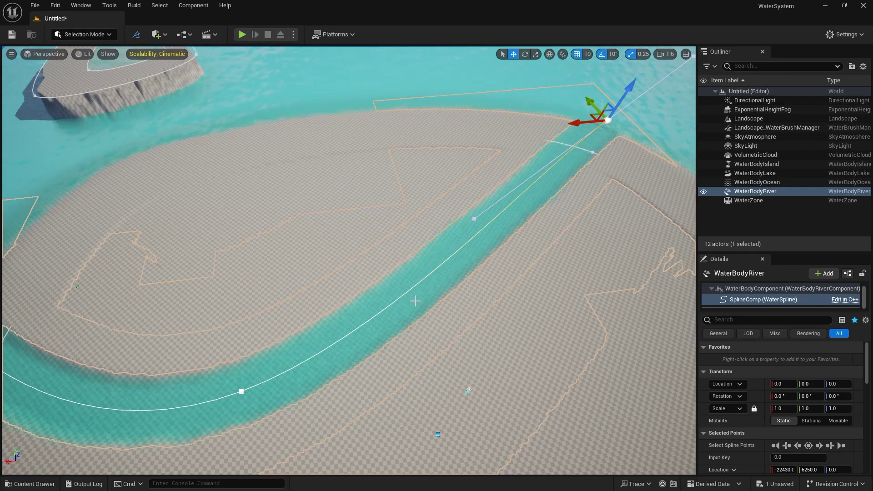
Add a spline point for another bend, and pull the river's end point back to -22430, 2640, 0
right_click(433, 274)
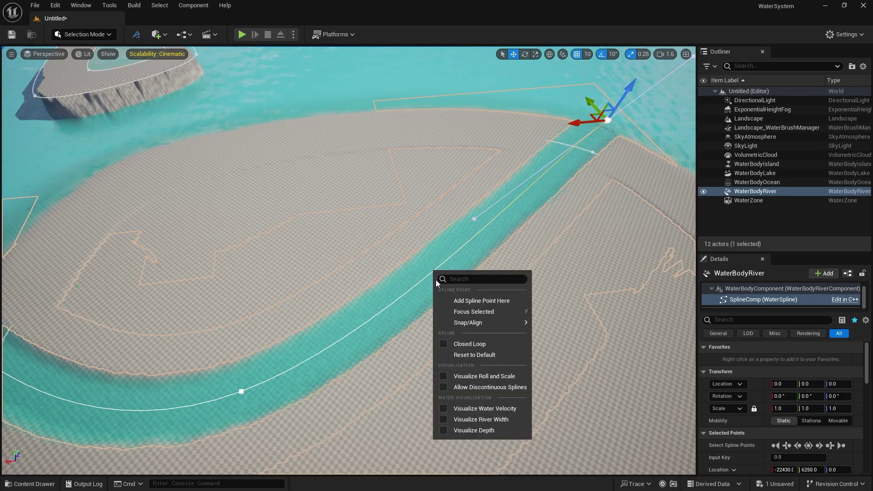
click(448, 301)
drag(424, 253, 391, 196)
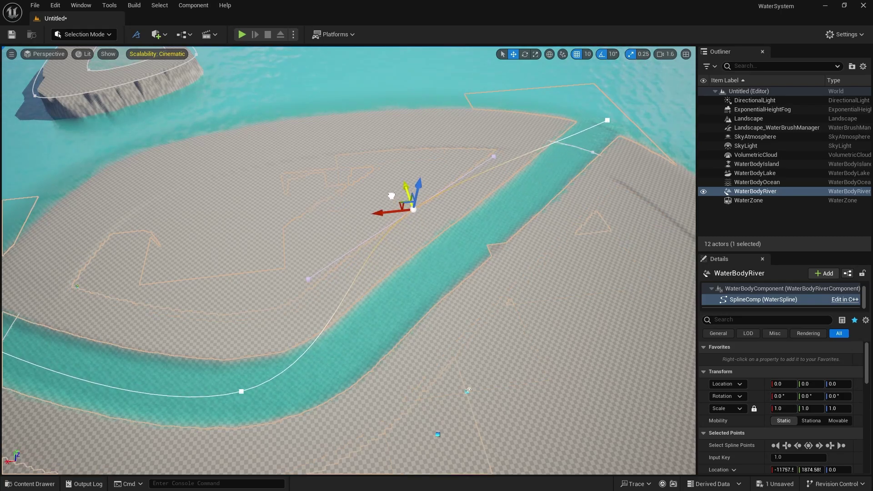
click(608, 121)
drag(593, 101, 640, 151)
Bring the view down to ground level looking along the river, with nothing selected
click(368, 89)
right_drag(396, 172, 259, 150)
right_drag(320, 201, 255, 73)
right_drag(435, 171, 469, 230)
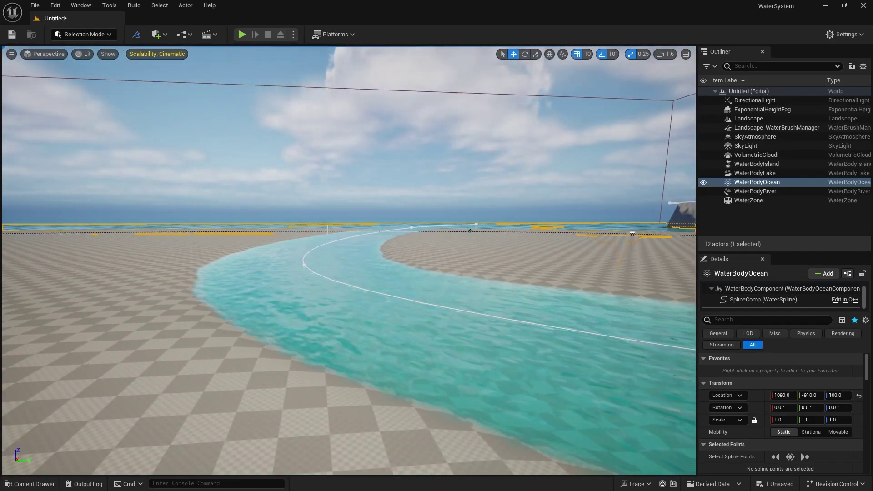
click(284, 141)
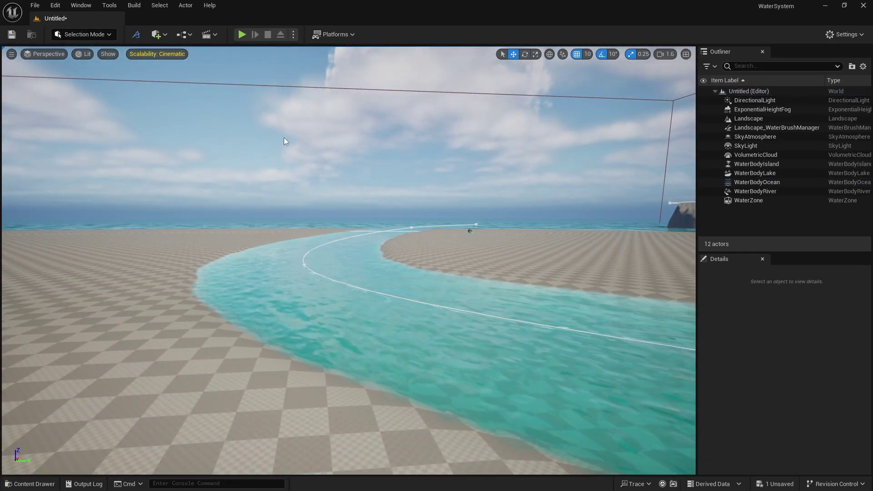